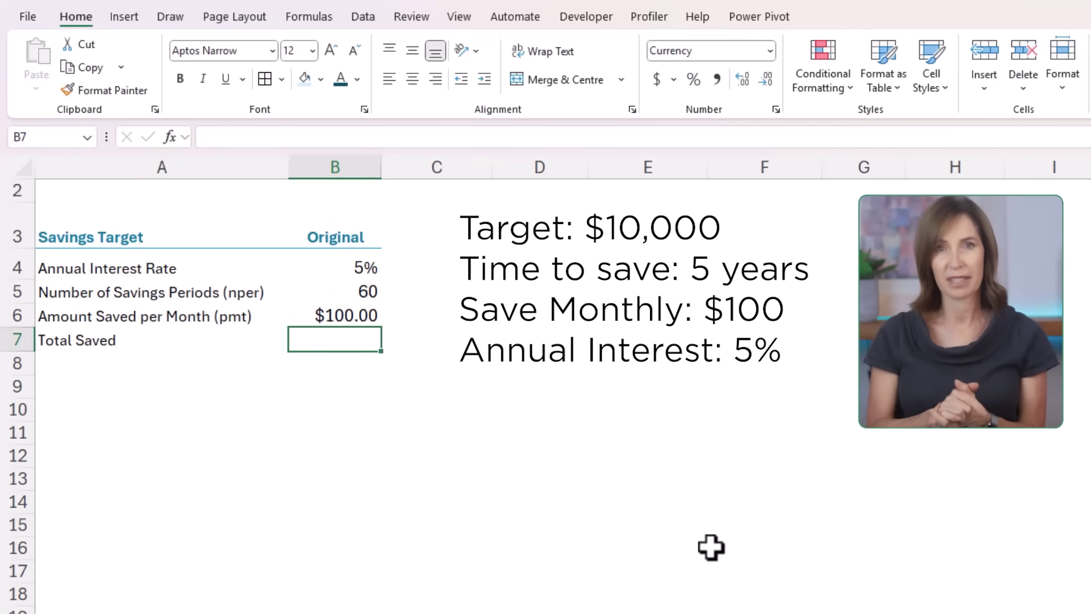
- Enter =FV(B4/12,B5,-B6,,0) in B7 so Total Saved shows $6,800.61
text(=FV()
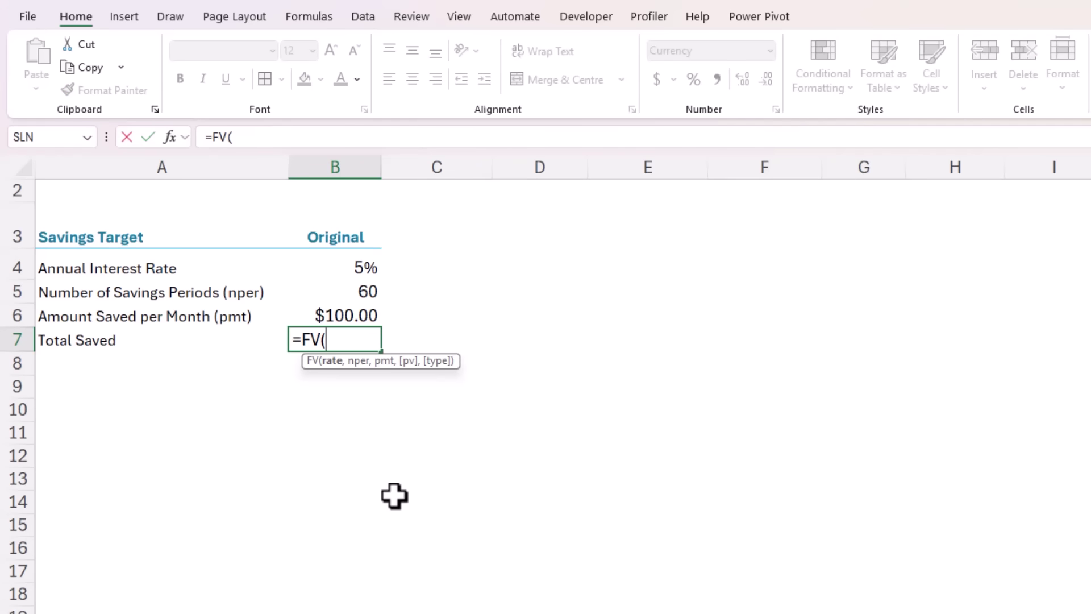
click(342, 265)
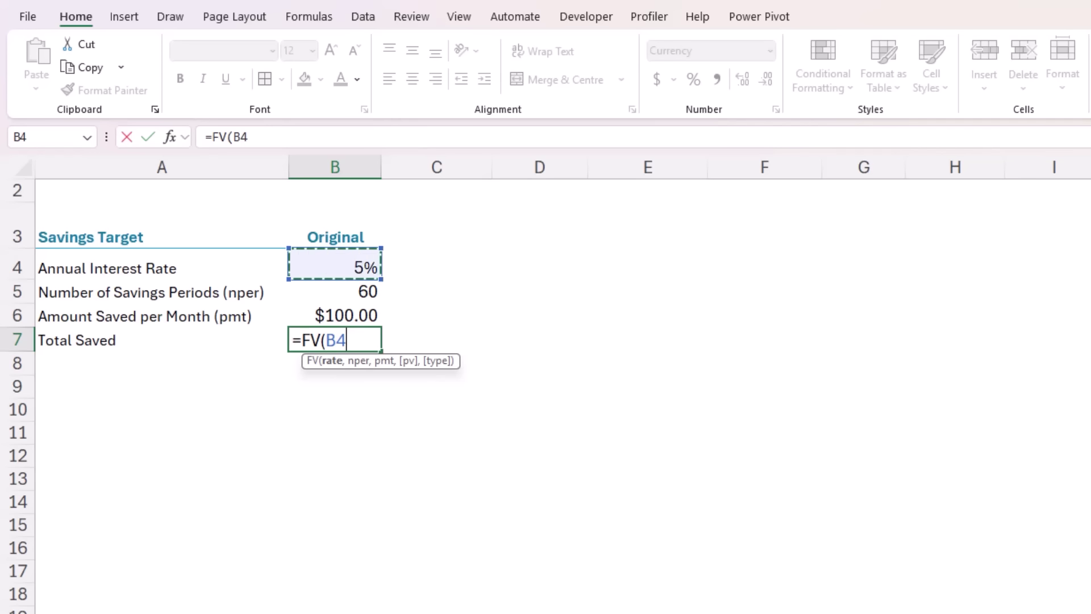
text(/12,)
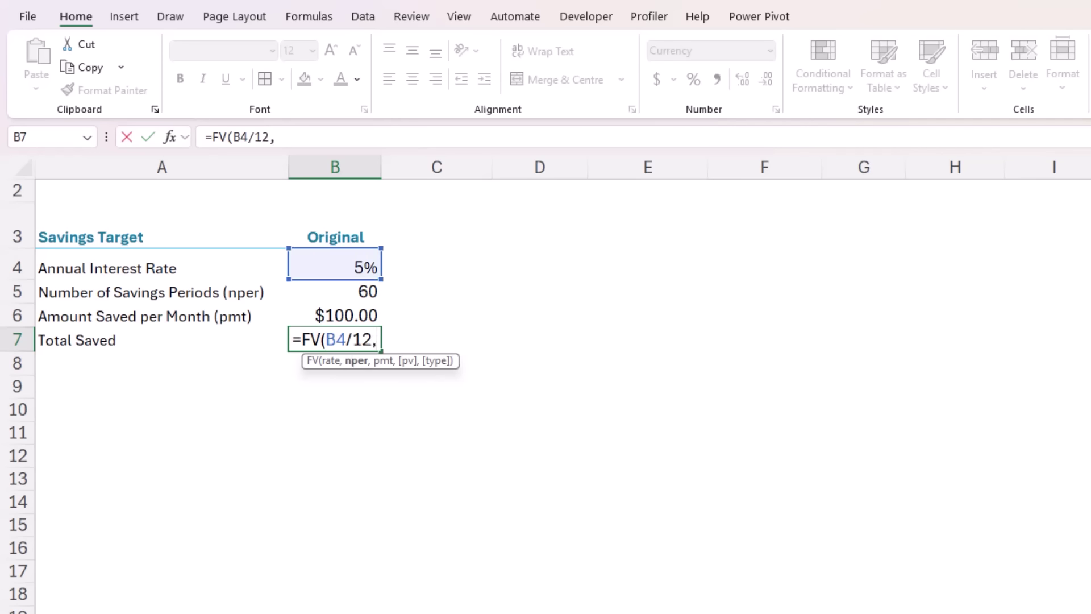
key(Up)
key(Up)
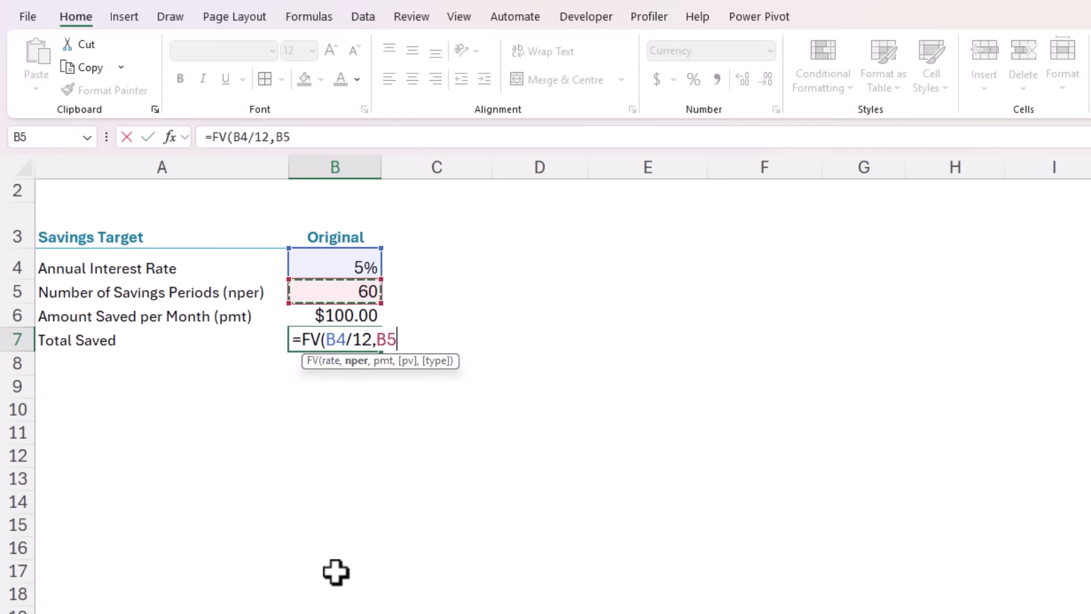
text(,)
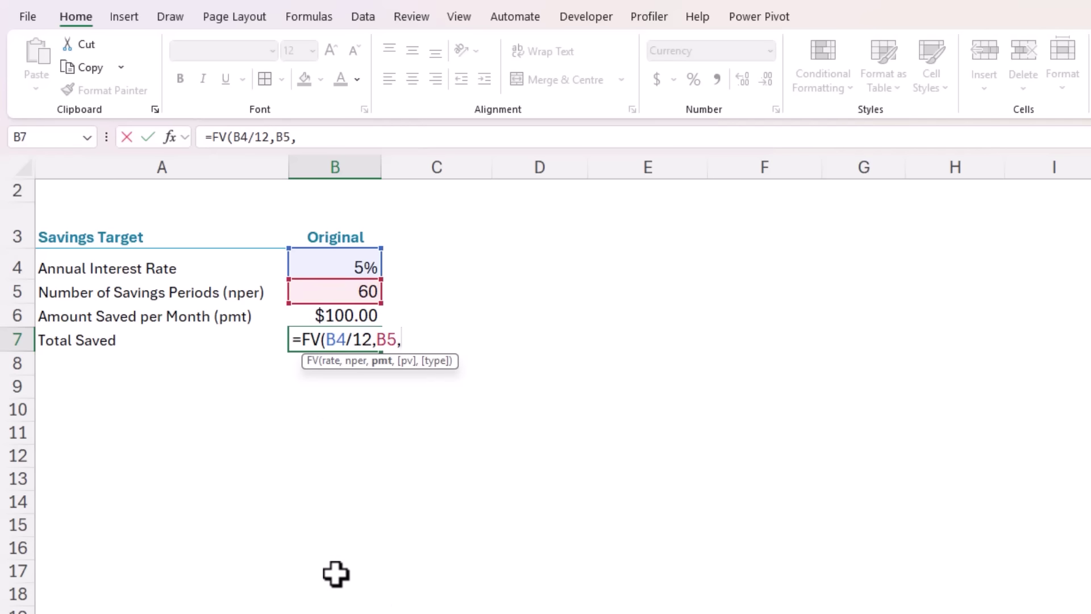
text(-)
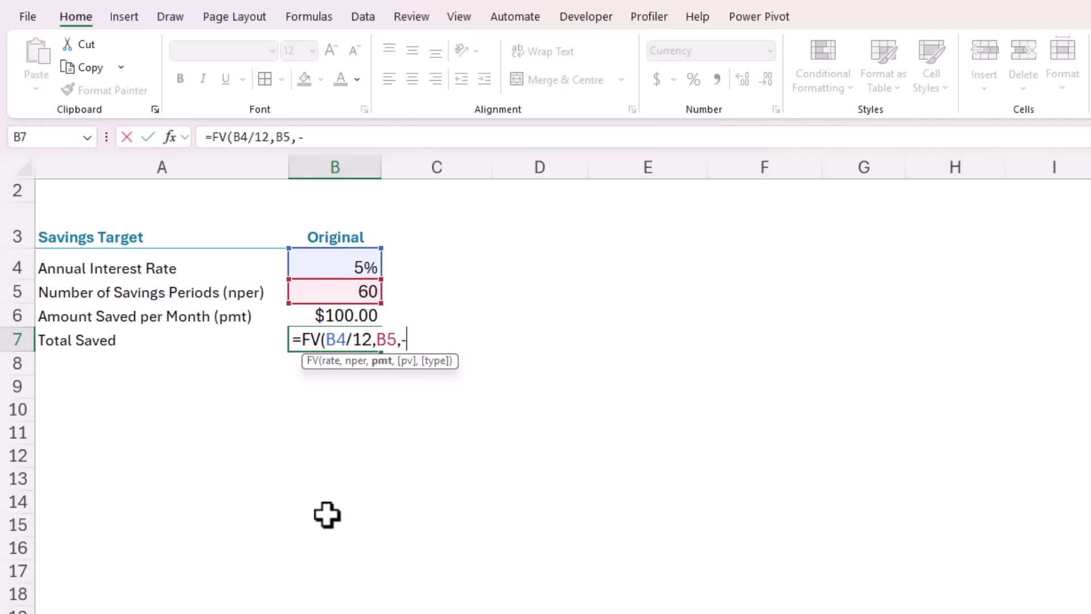
click(296, 314)
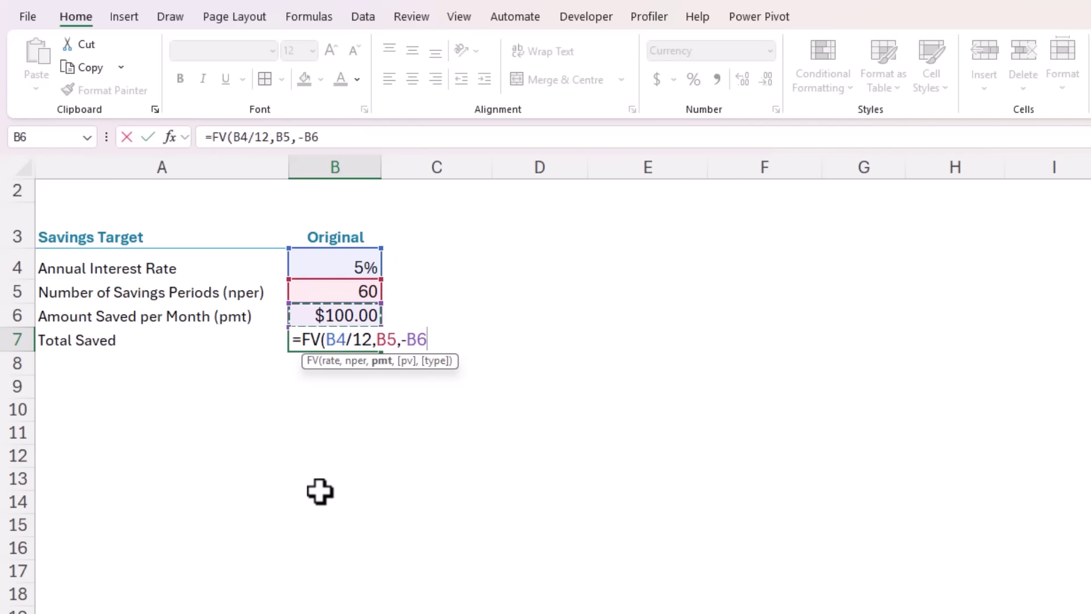
text(,,)
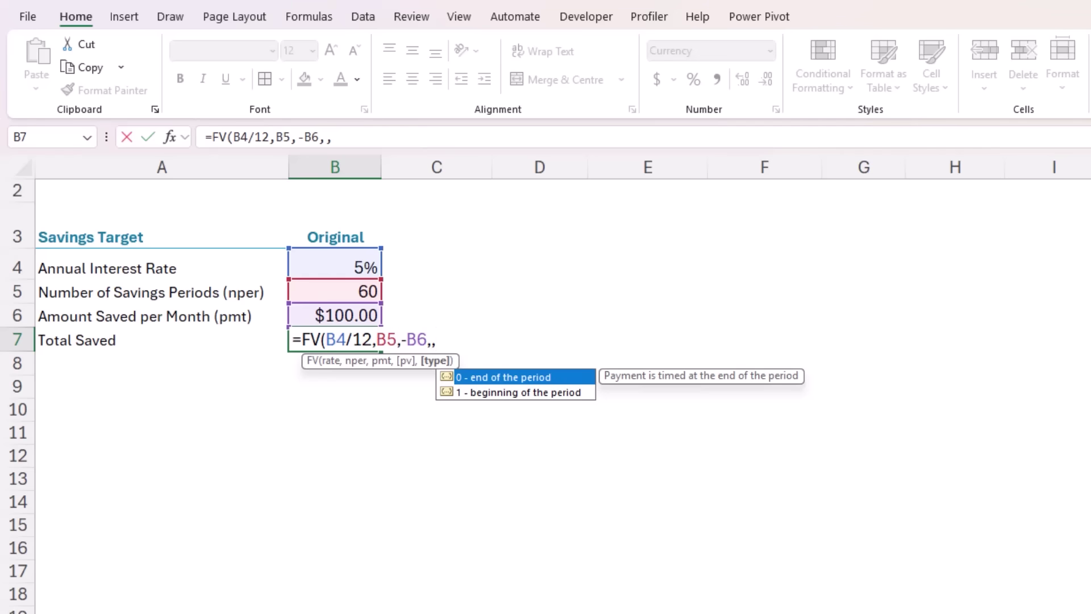
text(0)
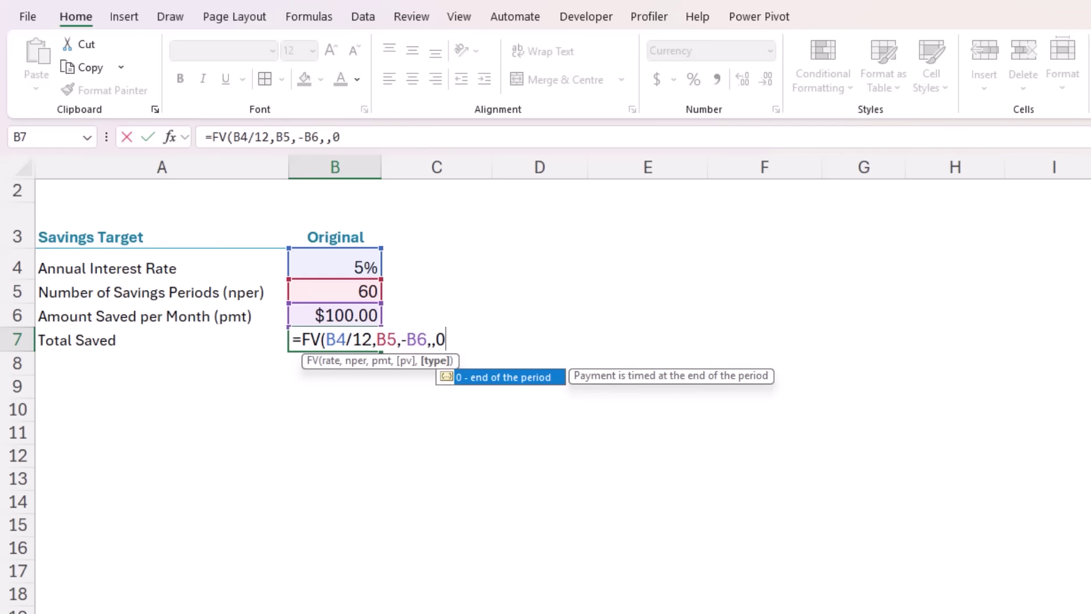
text())
key(Return)
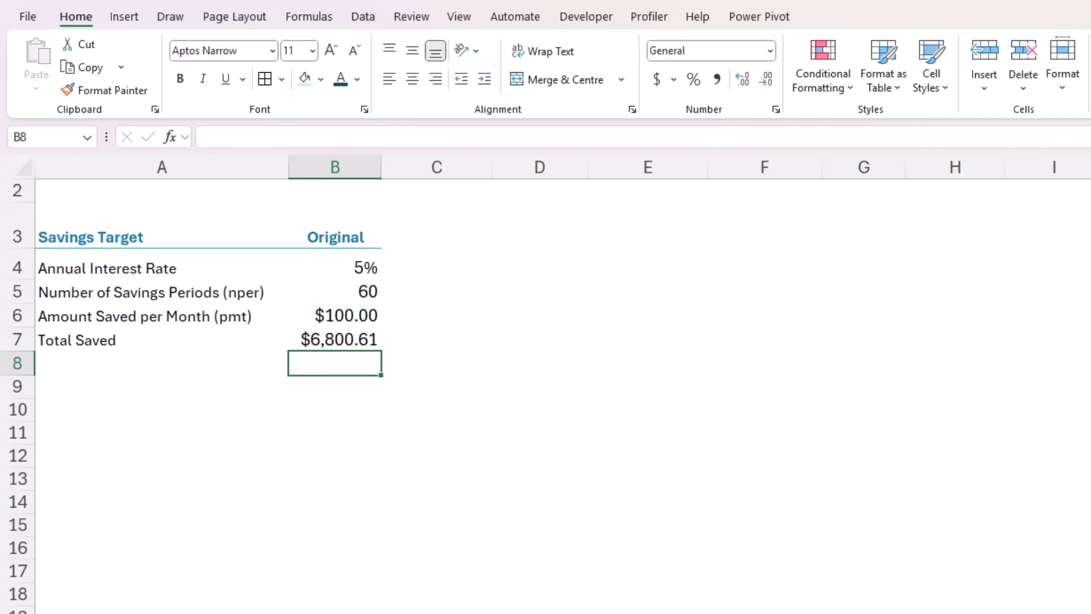
- Fill C4:C7 right from column B so Goal Seek Periods repeats 5%, 60, $100.00 and $6,800.61
click(331, 297)
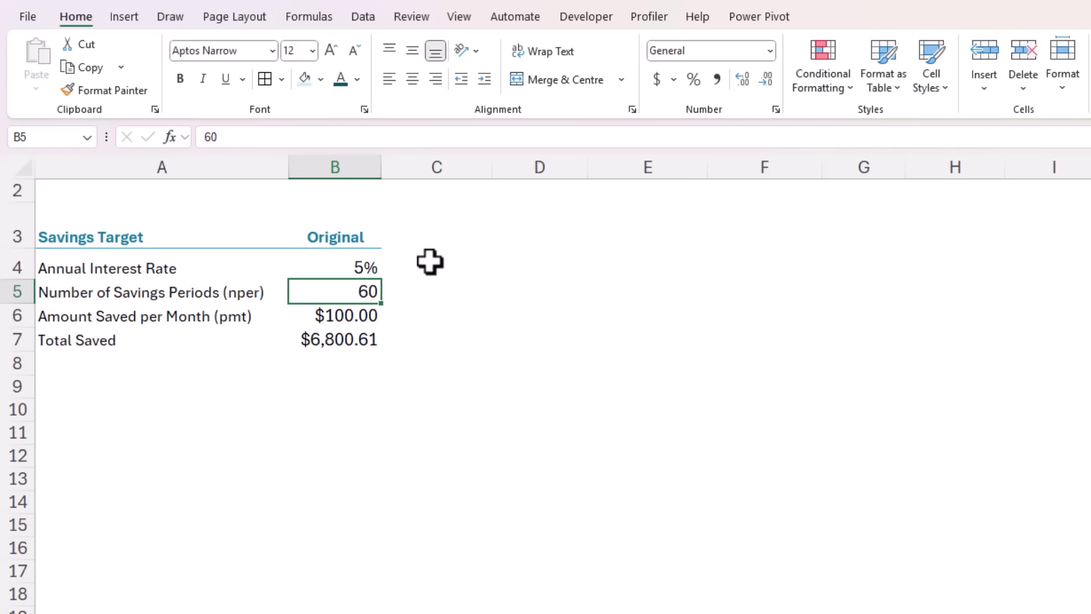
drag(430, 262, 426, 336)
key(ctrl+r)
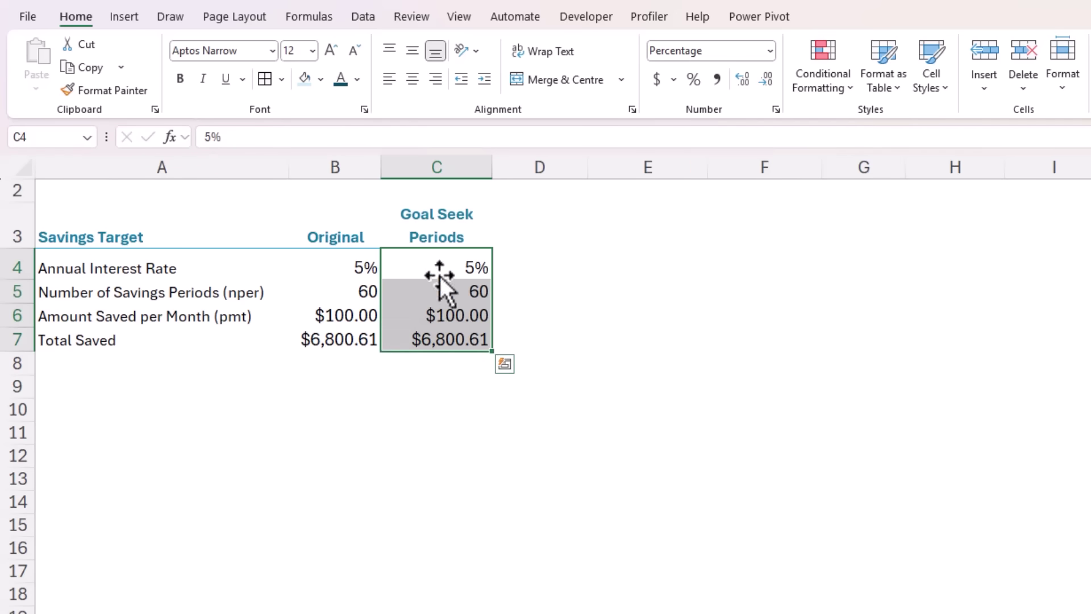
click(427, 234)
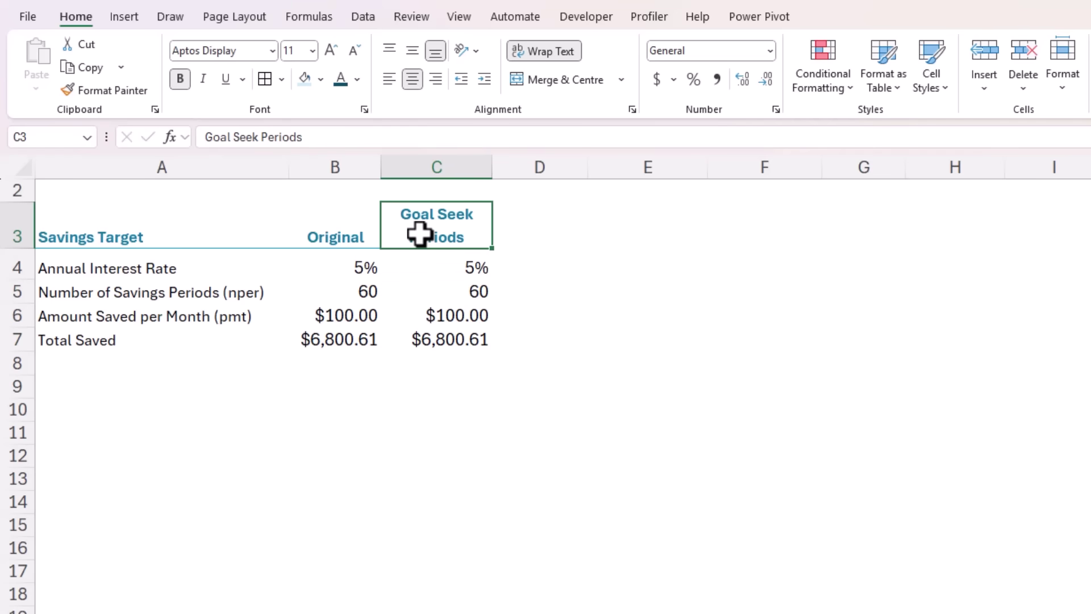
click(423, 262)
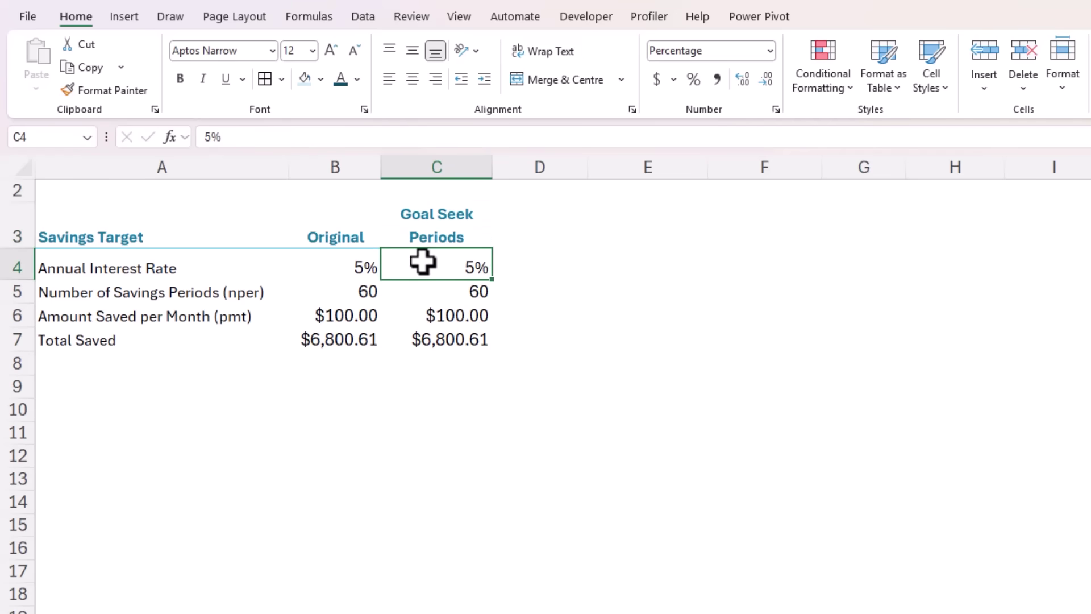
- Goal Seek C7 to 10000 by changing C5, giving 83.7676385 periods
click(366, 17)
click(618, 77)
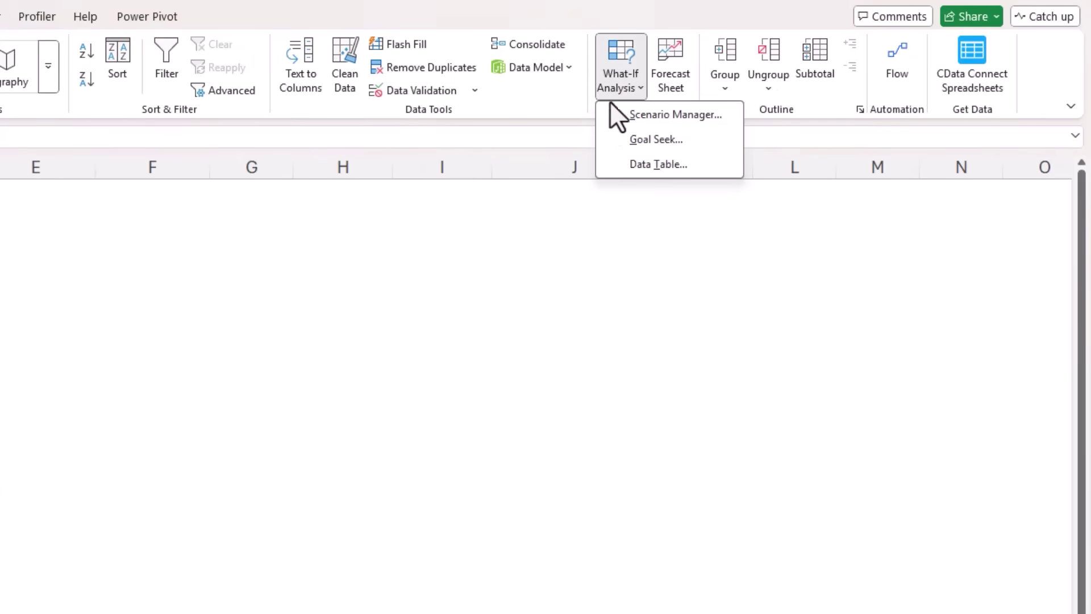
click(604, 140)
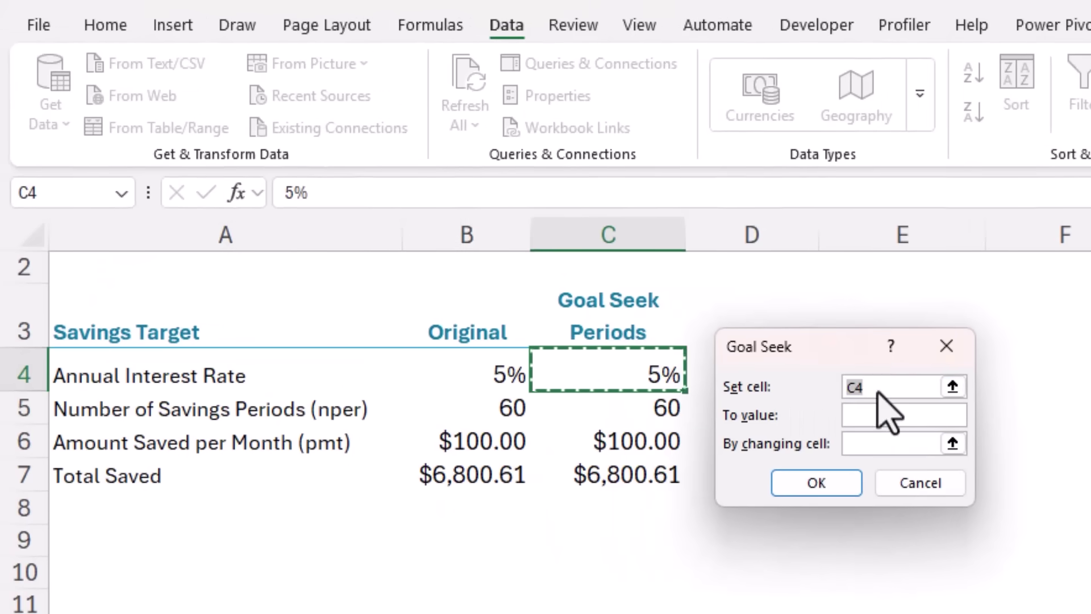
click(638, 472)
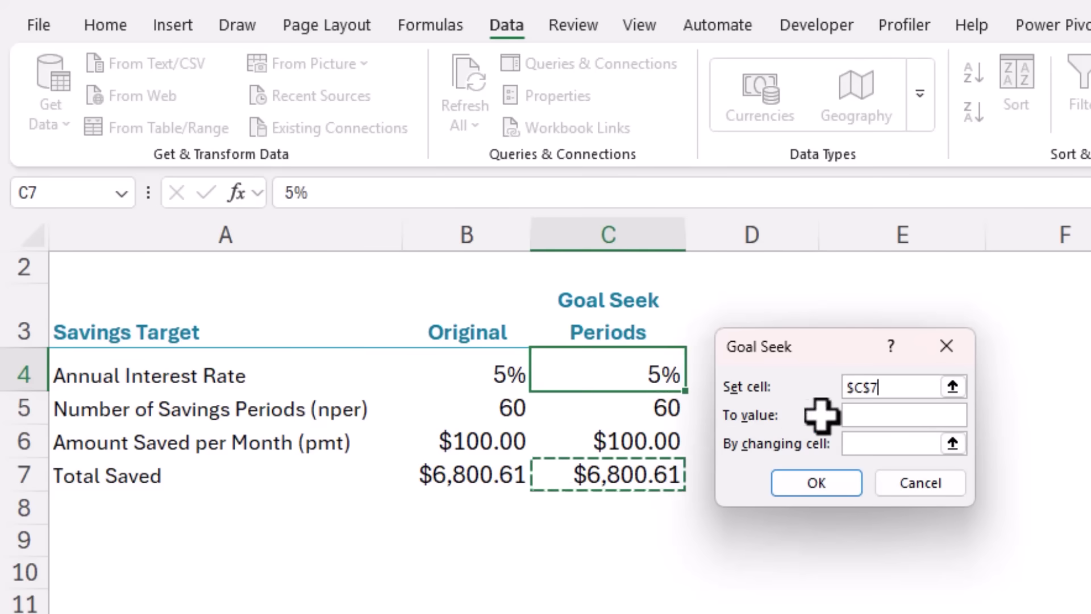
click(858, 414)
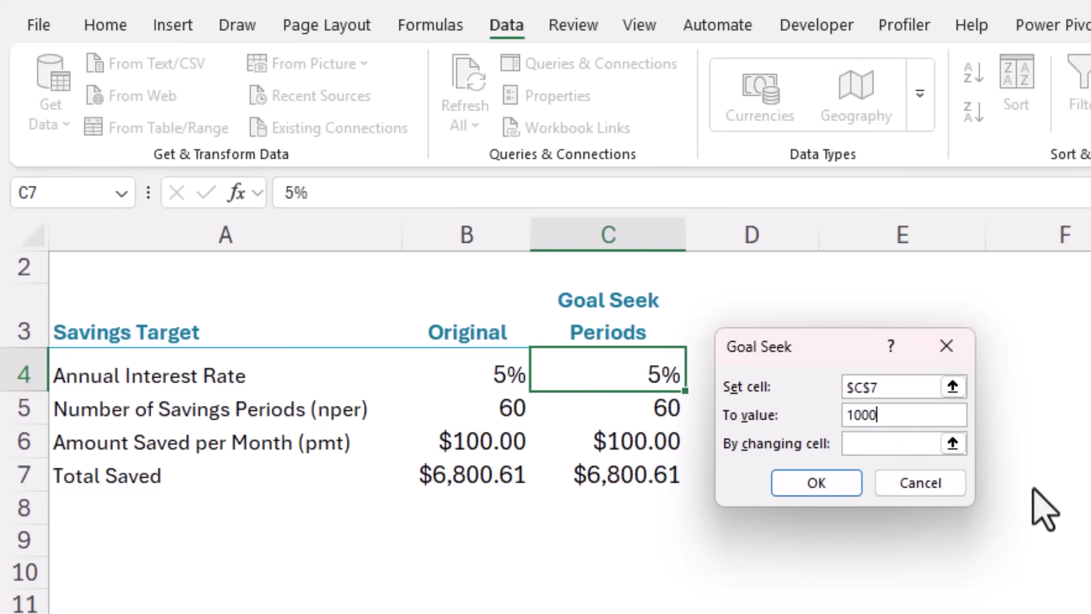
click(882, 446)
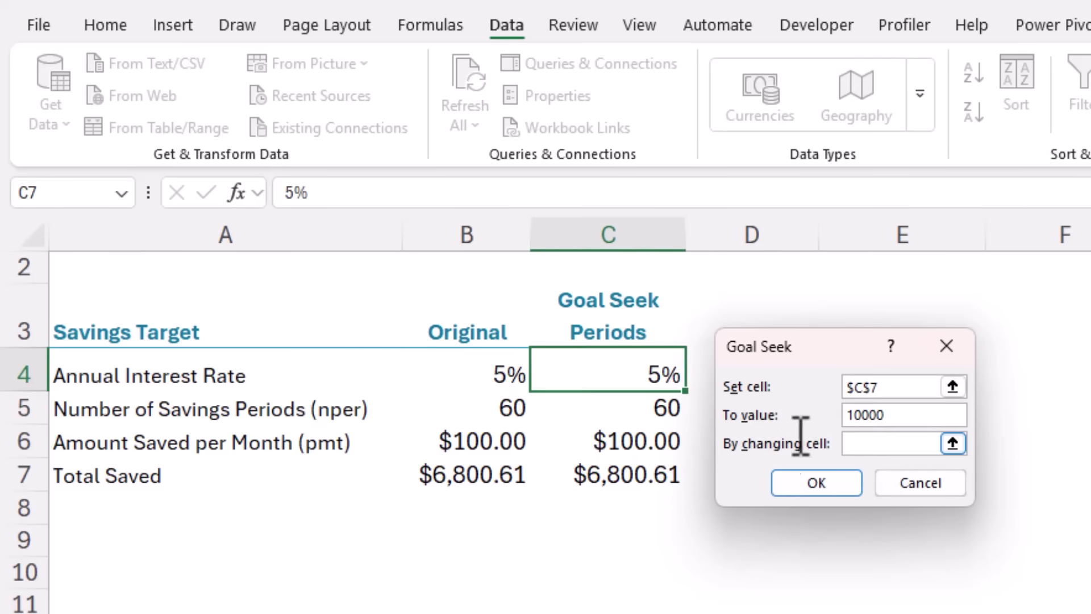
click(611, 405)
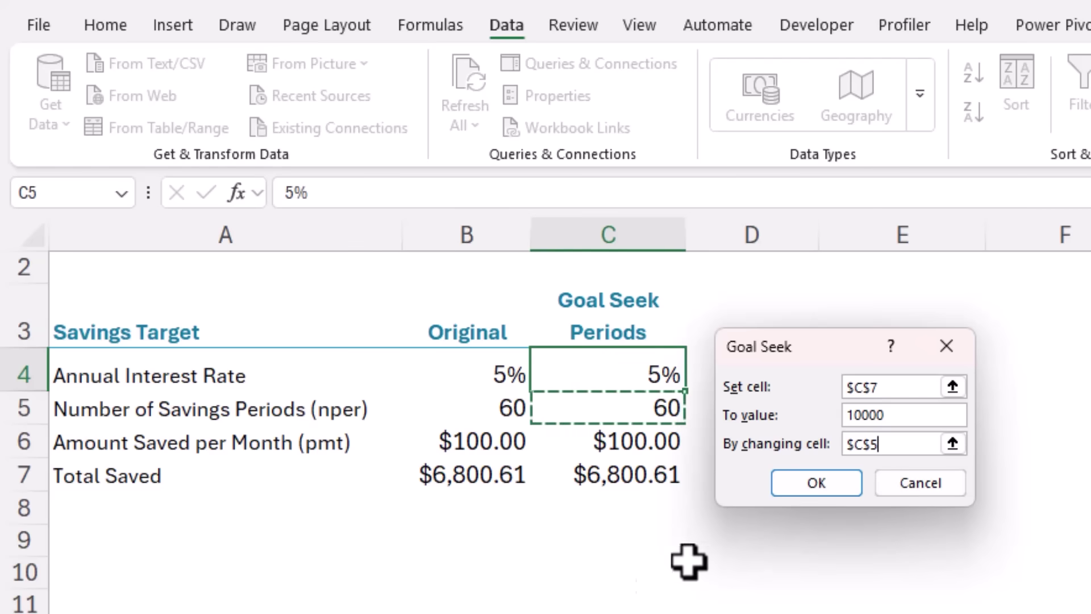
click(784, 489)
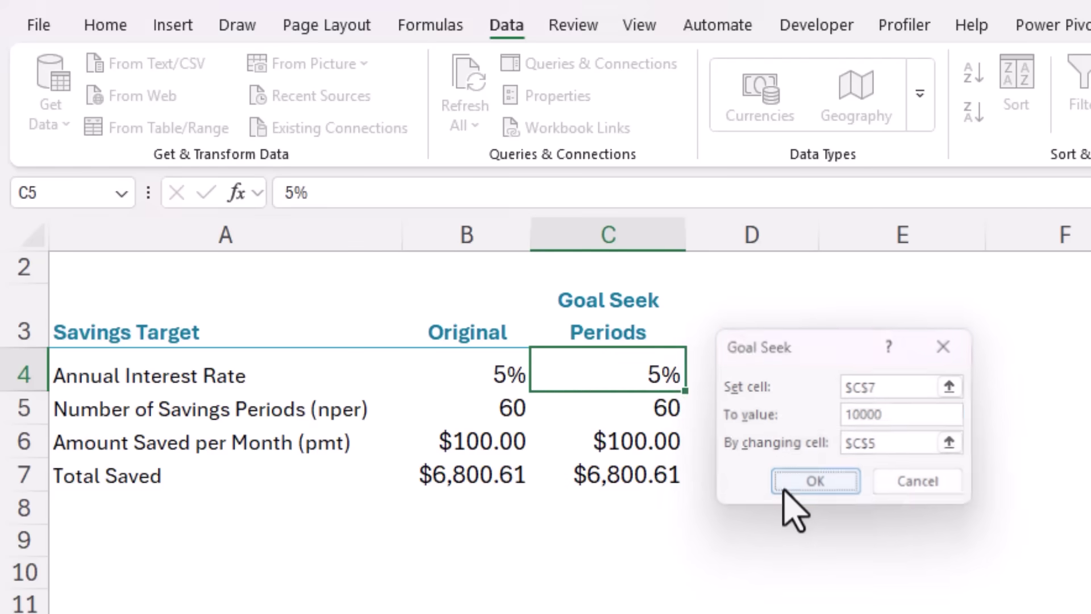
drag(782, 349, 857, 351)
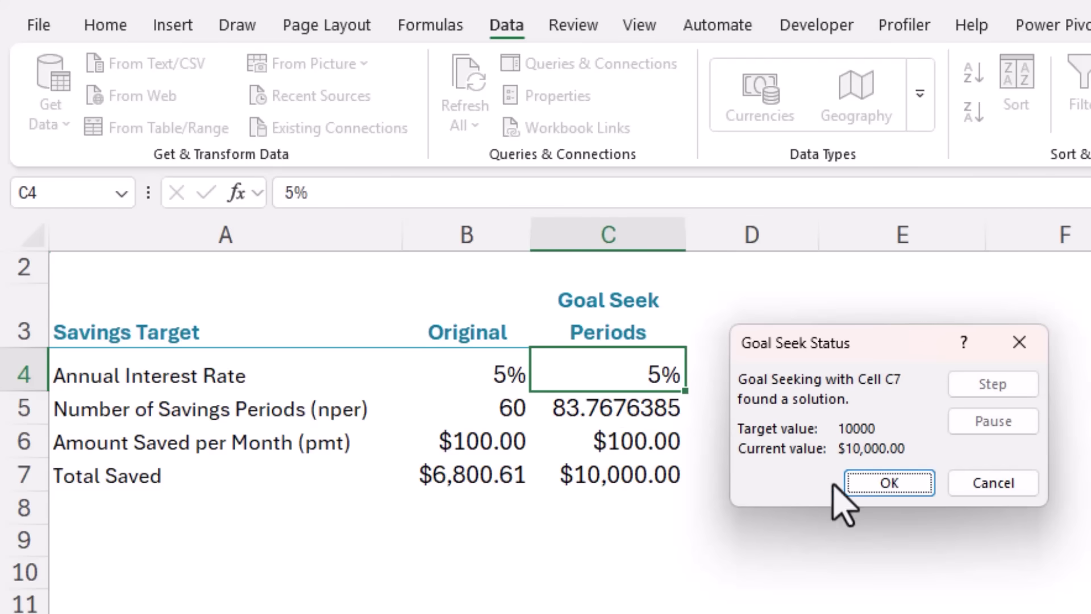
click(856, 483)
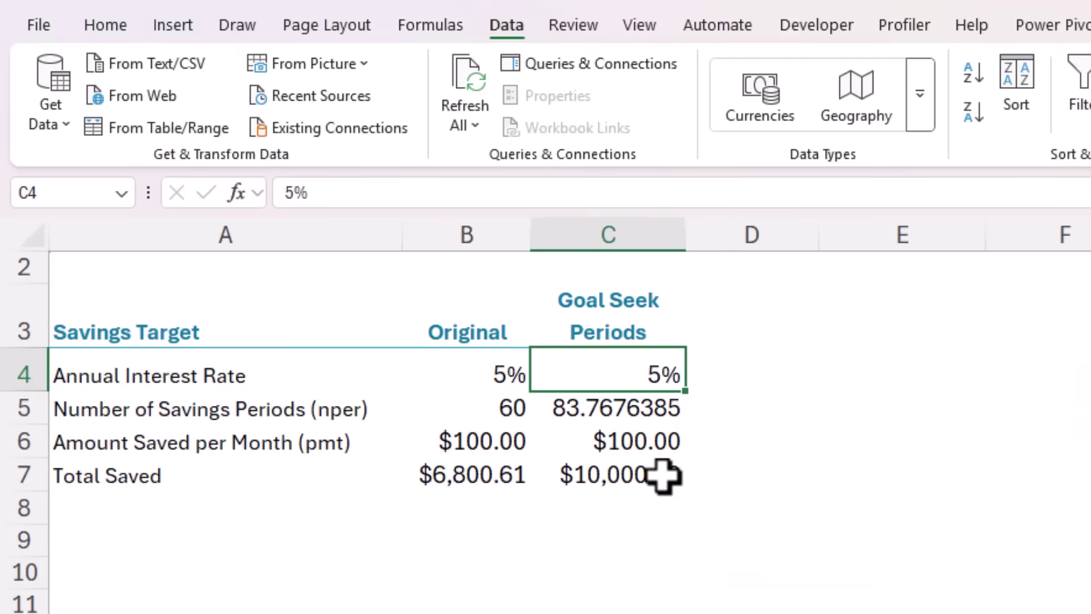
- Select Total Saved in C7, then the monthly savings amount in D6
click(657, 475)
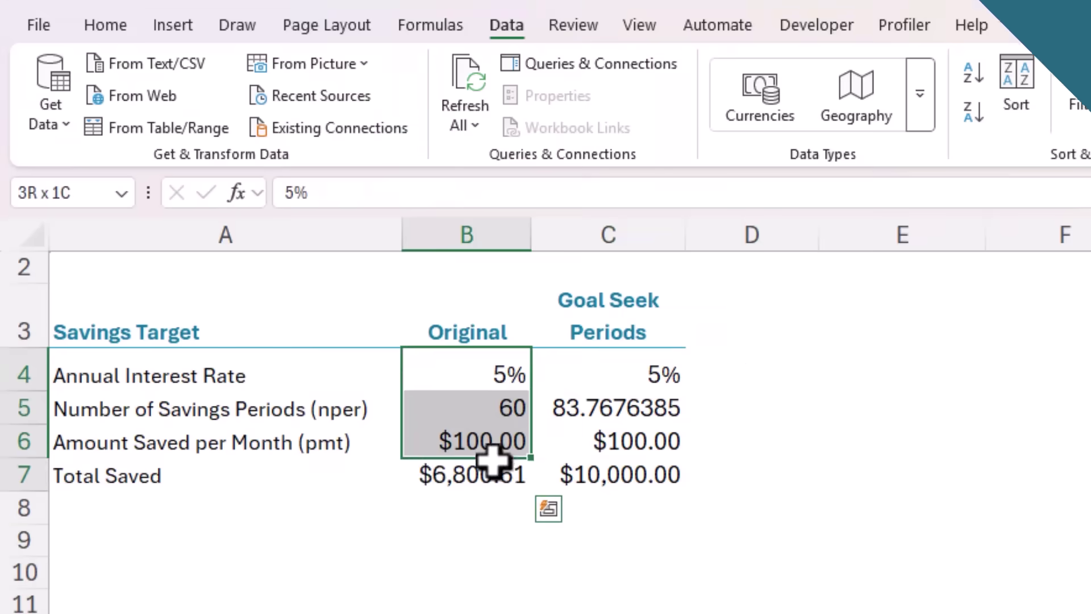
key(ctrl+c)
click(726, 373)
key(ctrl+v)
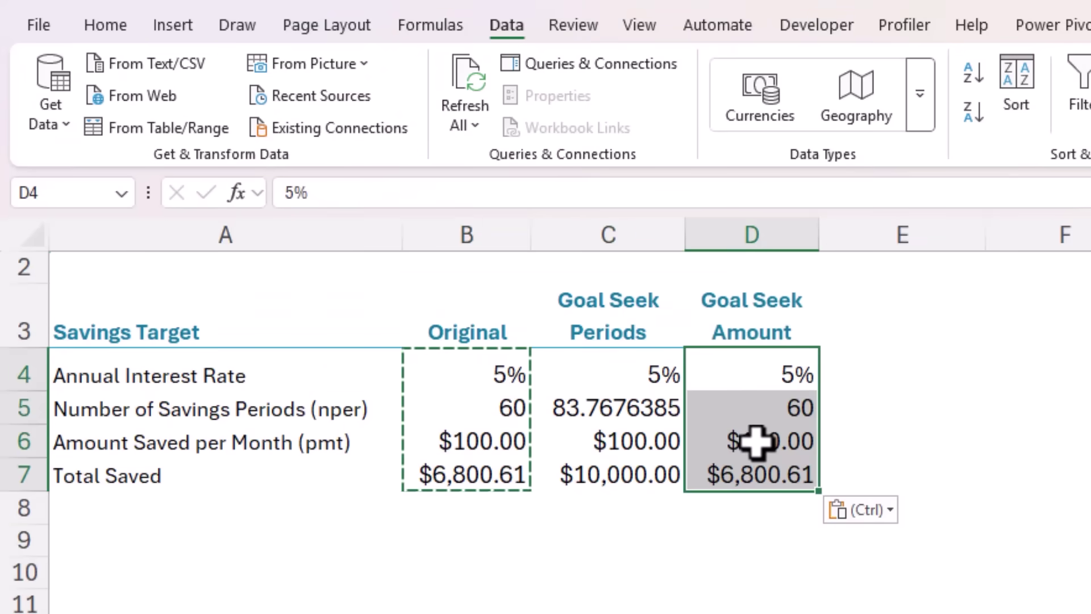
click(756, 443)
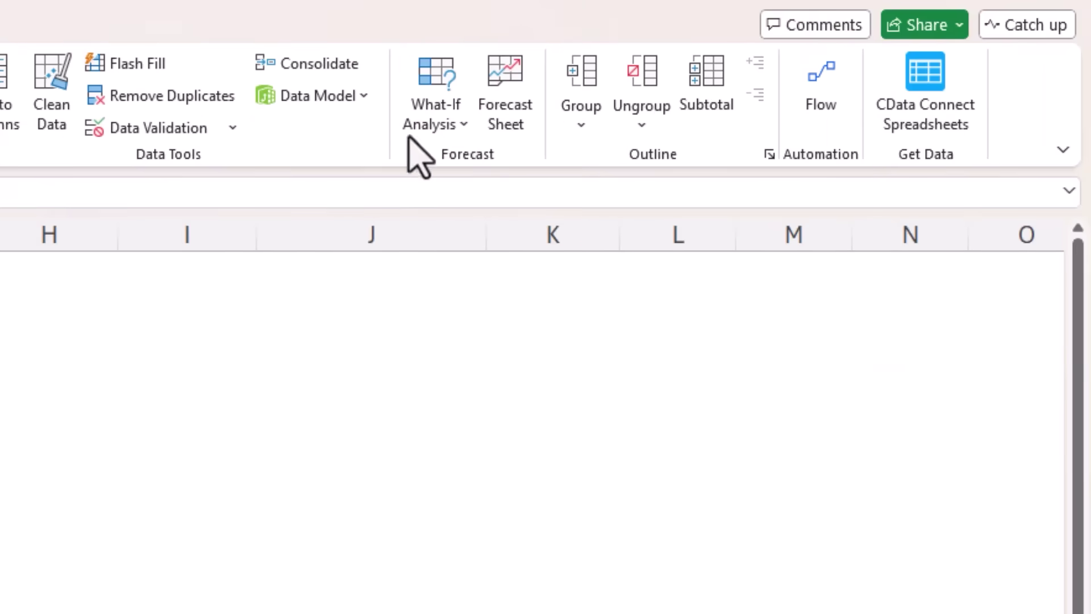
- Goal Seek D7 to 10000 by changing the monthly amount in D6, about $147
click(431, 124)
click(423, 199)
click(675, 421)
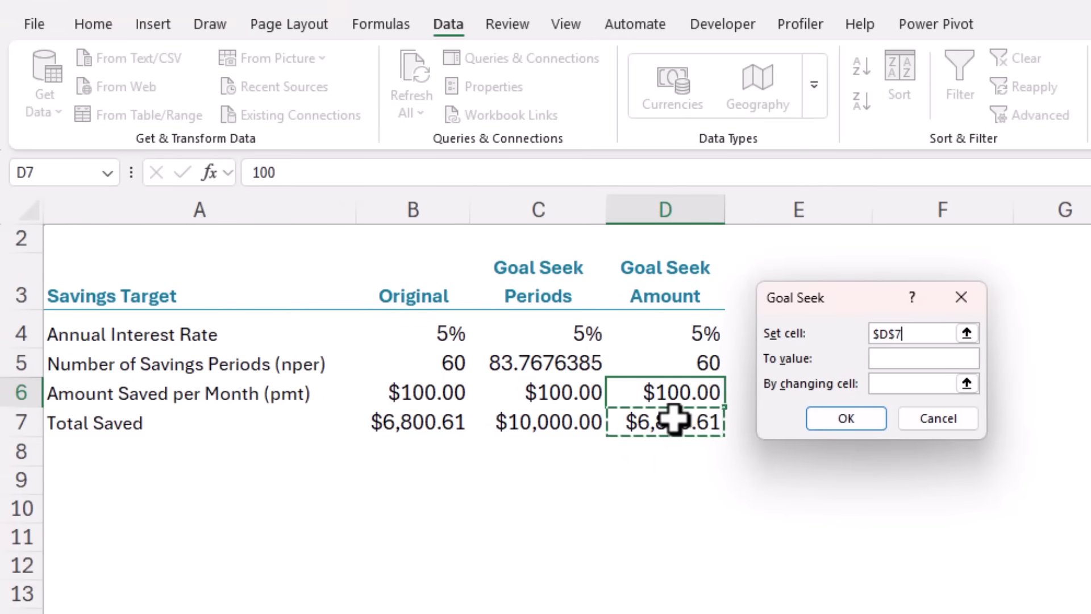
click(892, 357)
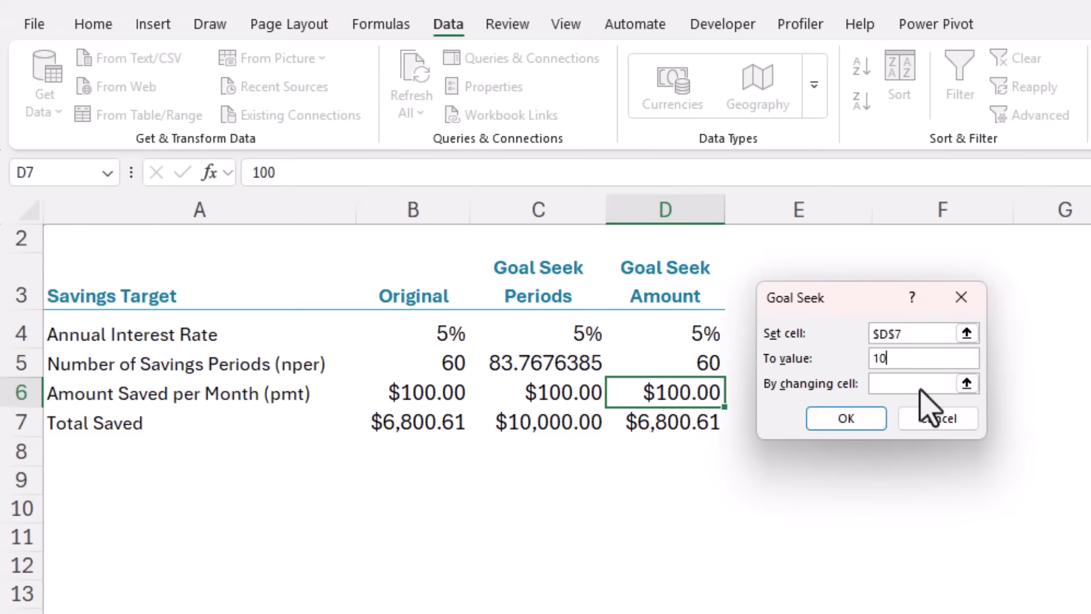
click(924, 384)
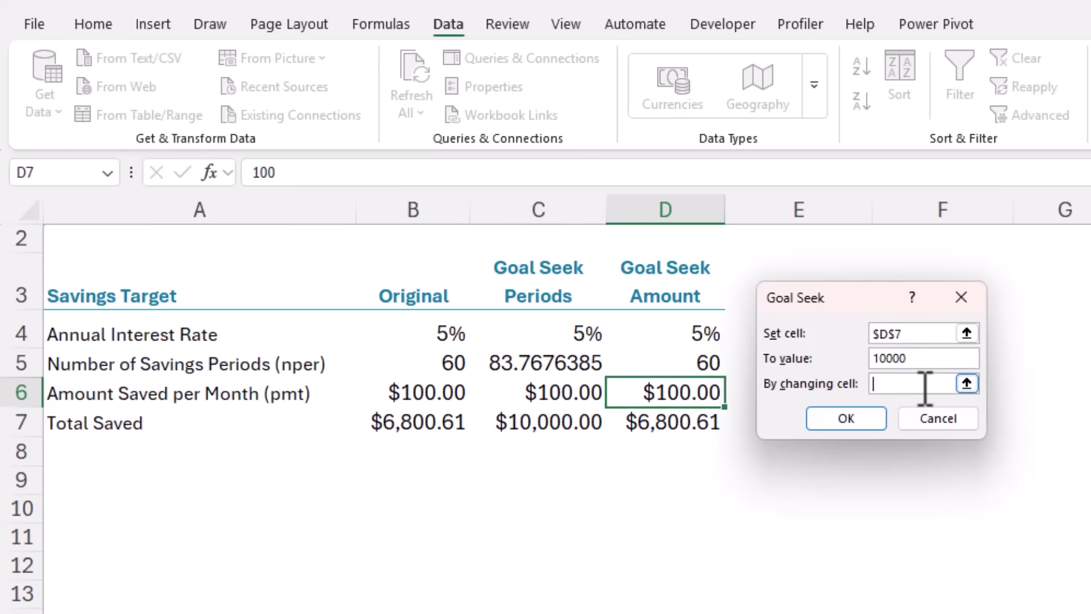
click(685, 392)
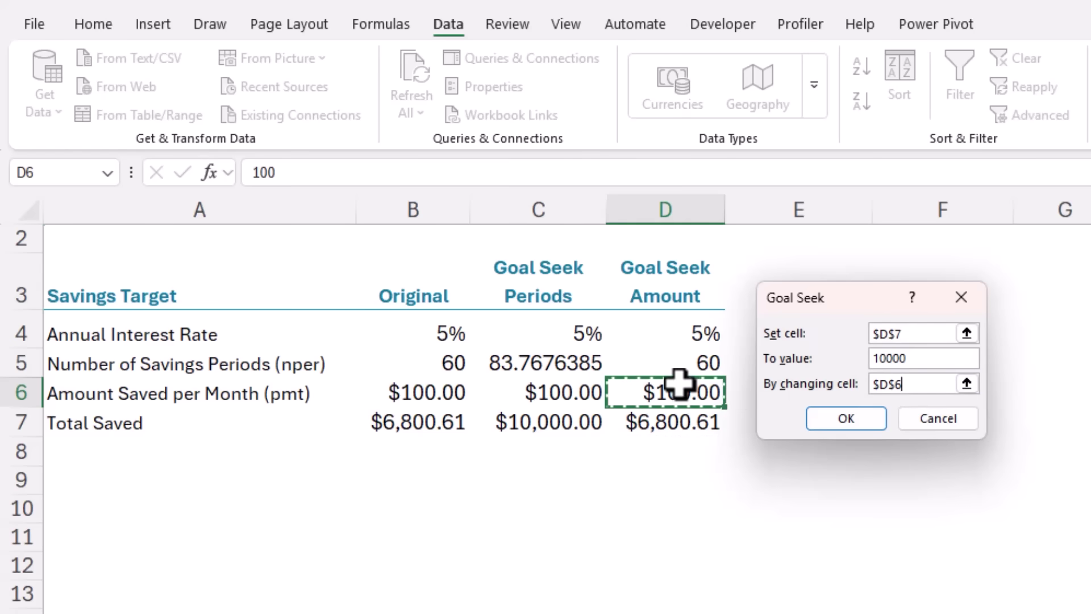
click(818, 423)
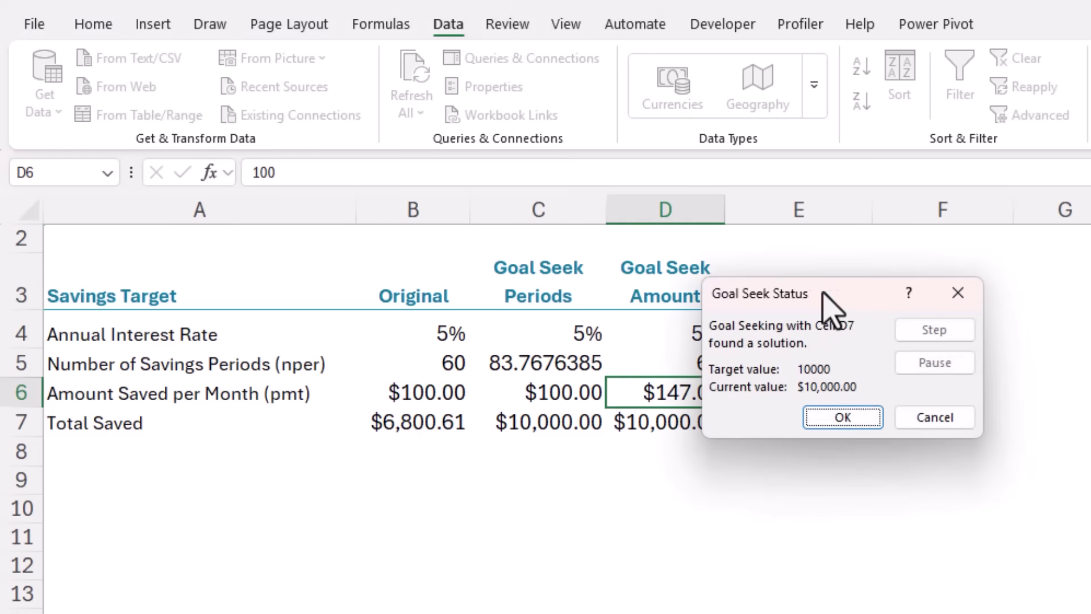
drag(825, 299, 916, 298)
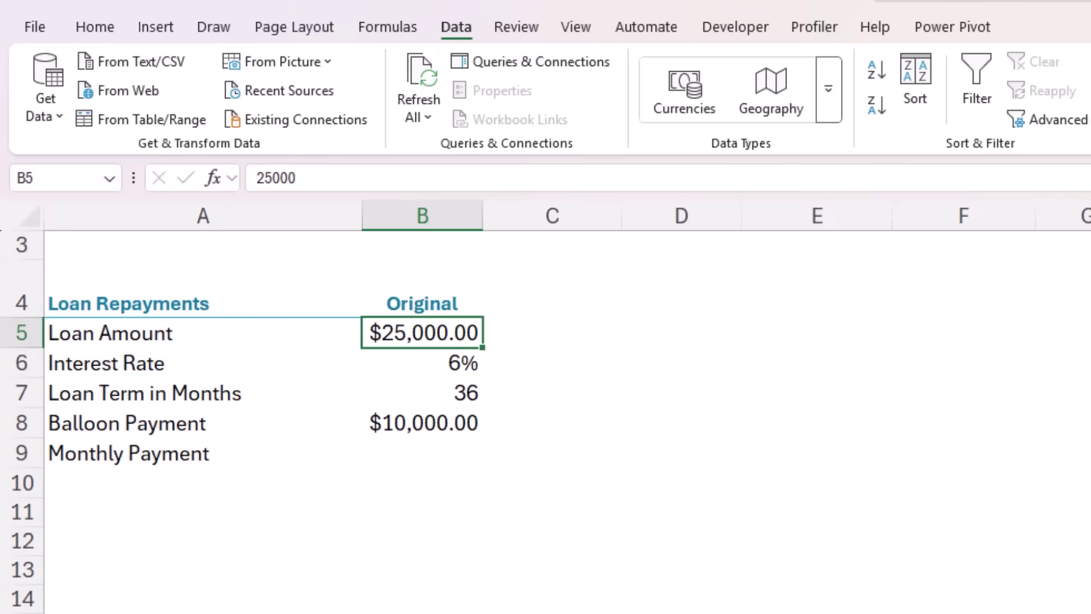
- Review the rate and term, then start a PMT function in Monthly Payment cell B9
click(422, 362)
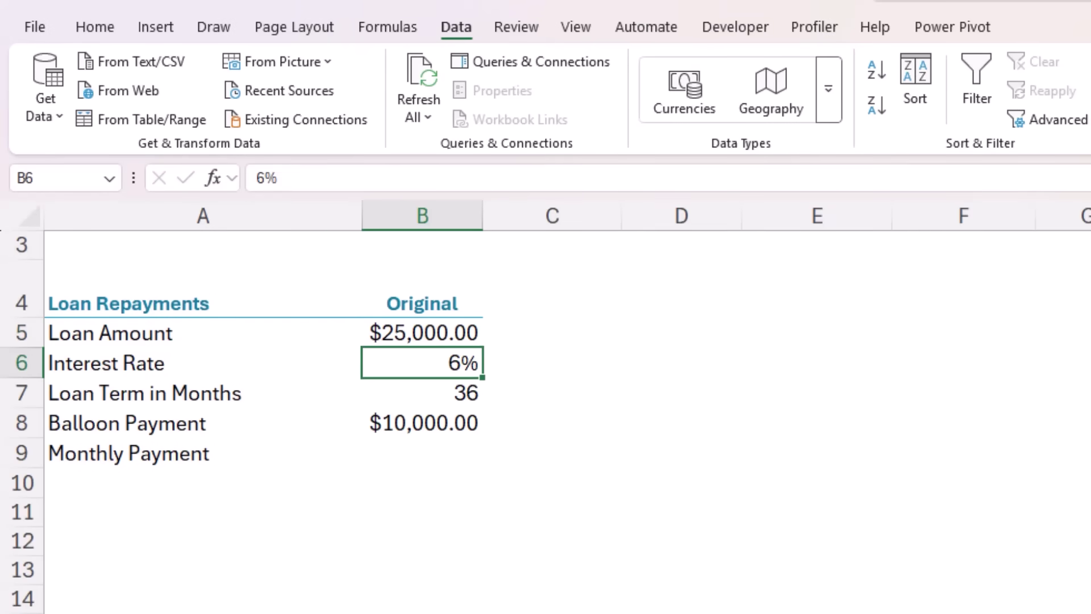
click(422, 393)
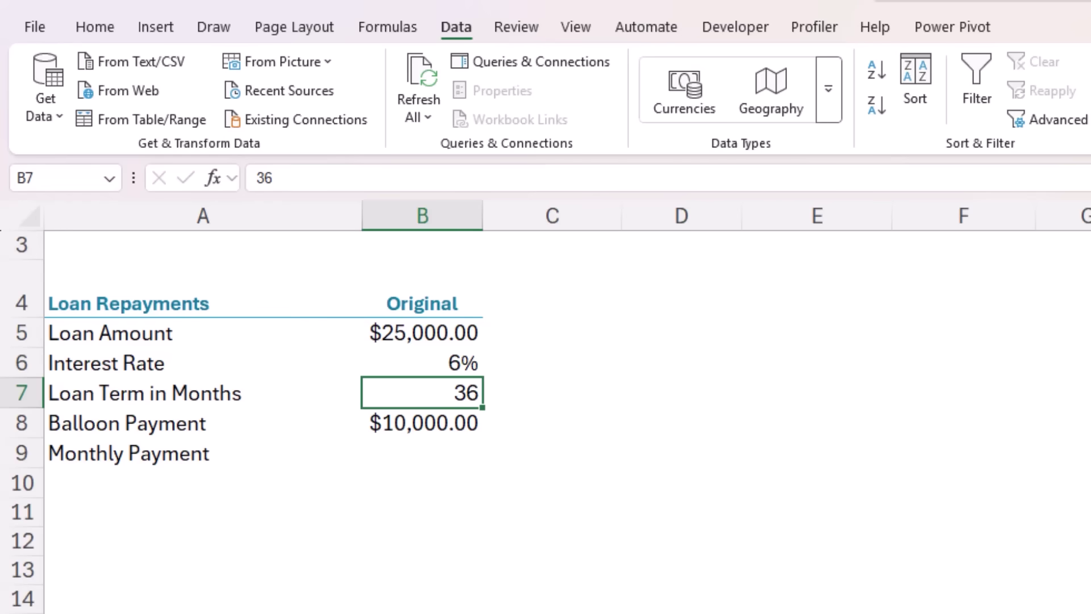
click(419, 456)
text(=pmt)
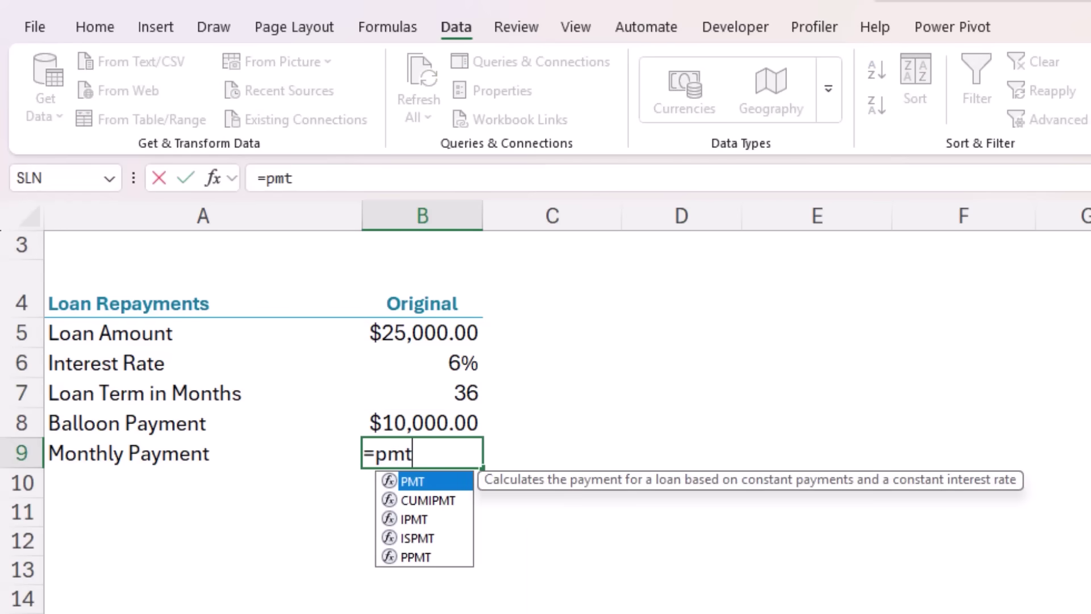
key(Tab)
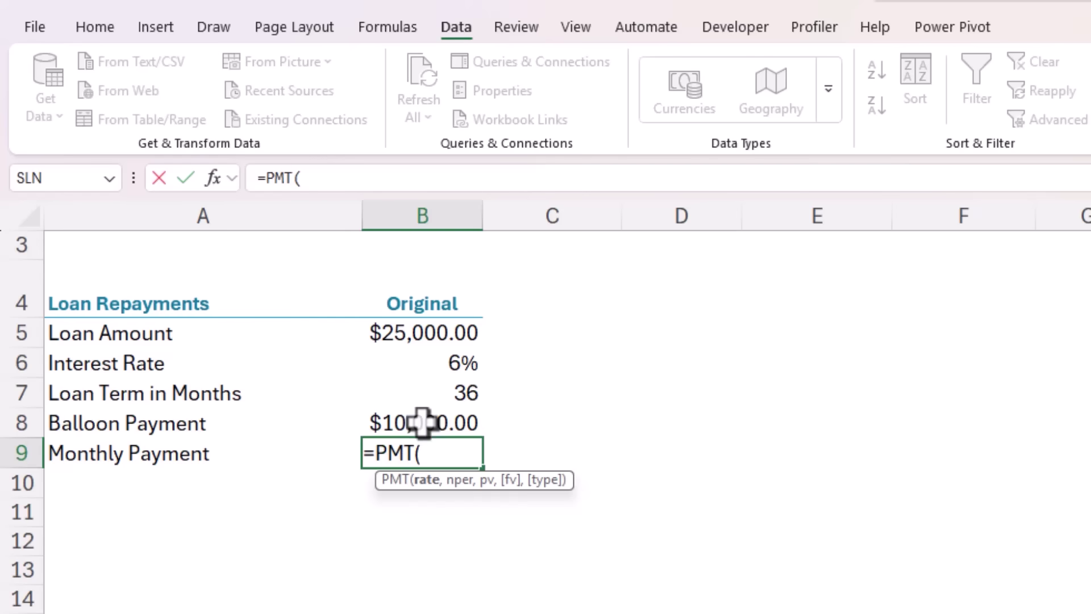
- Complete =PMT(B6/12,B7,-B5,B8) in B9, returning a $506.33 monthly payment
click(430, 370)
text(/12)
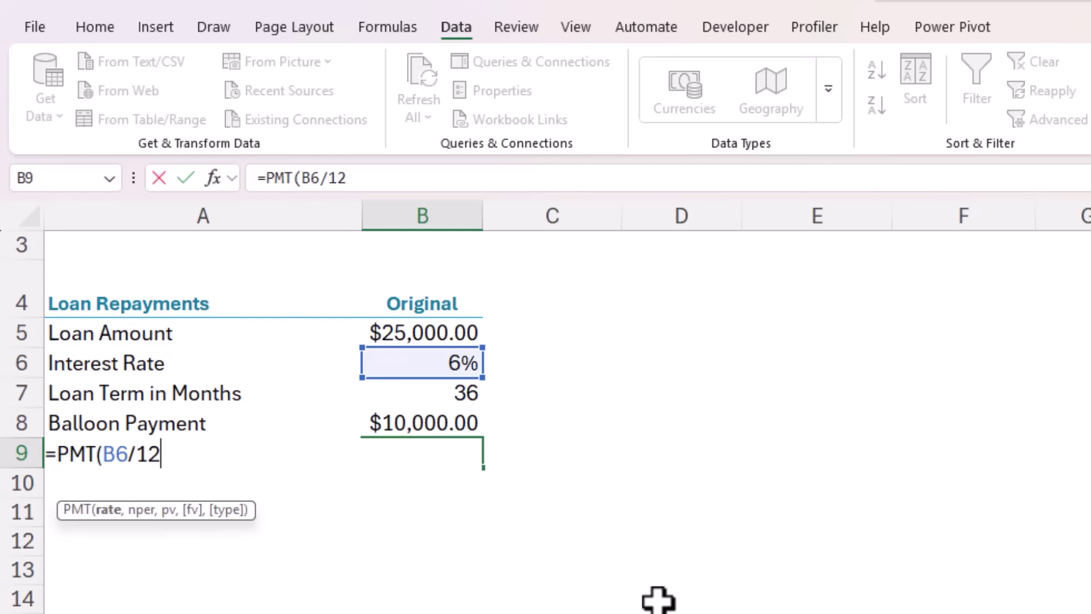
text(,)
click(458, 395)
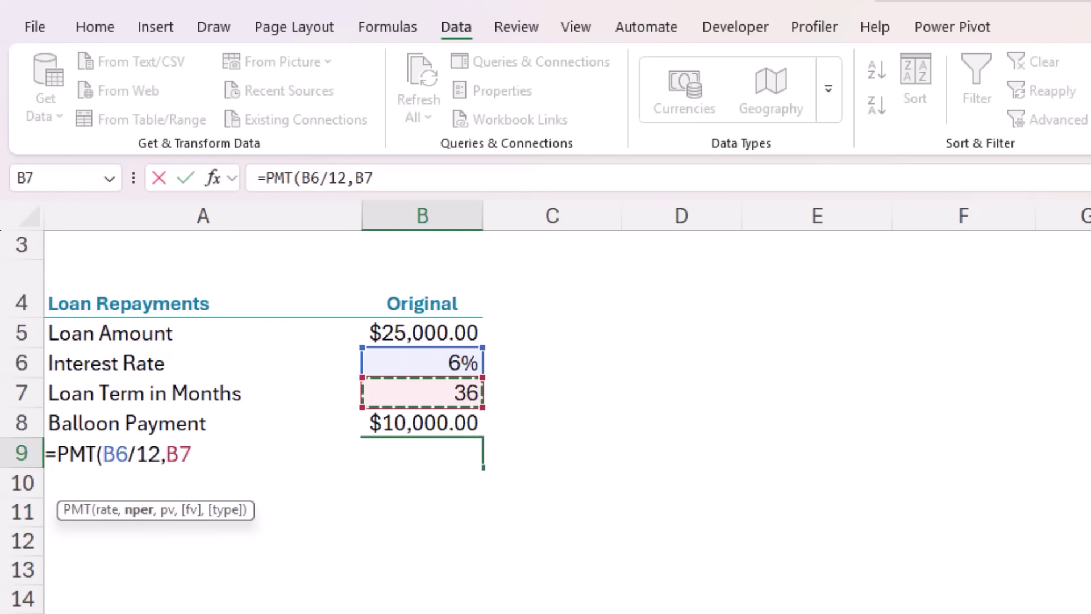
text(,)
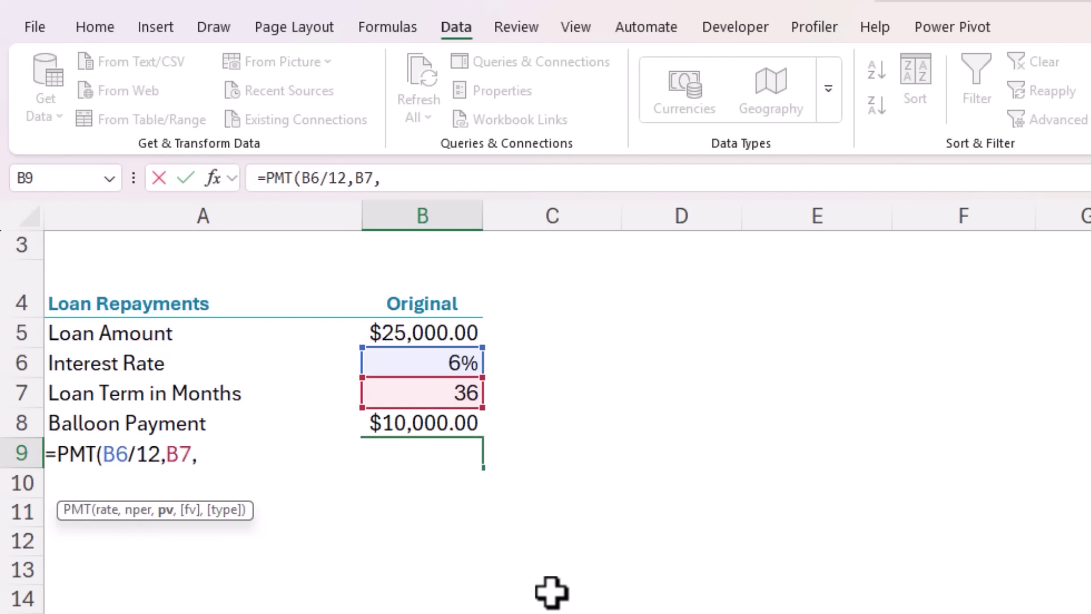
text(-)
click(451, 330)
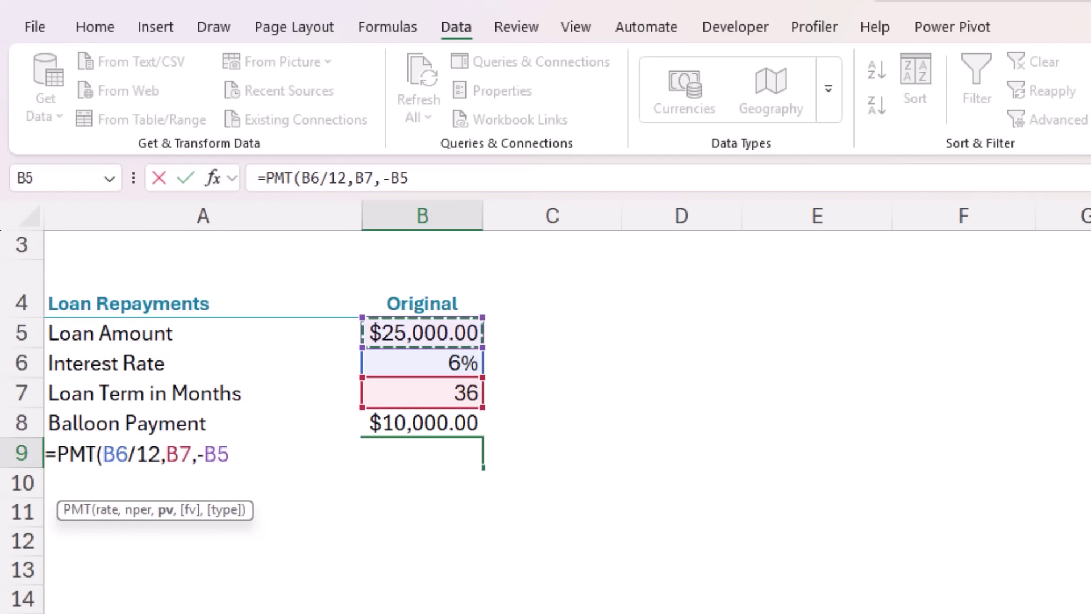
text(,)
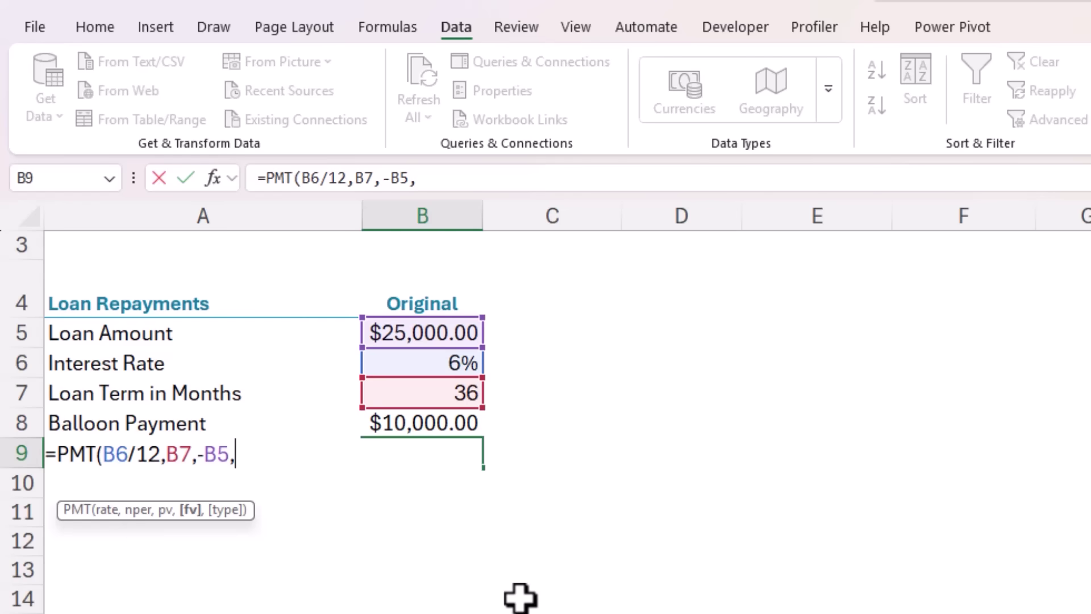
click(446, 432)
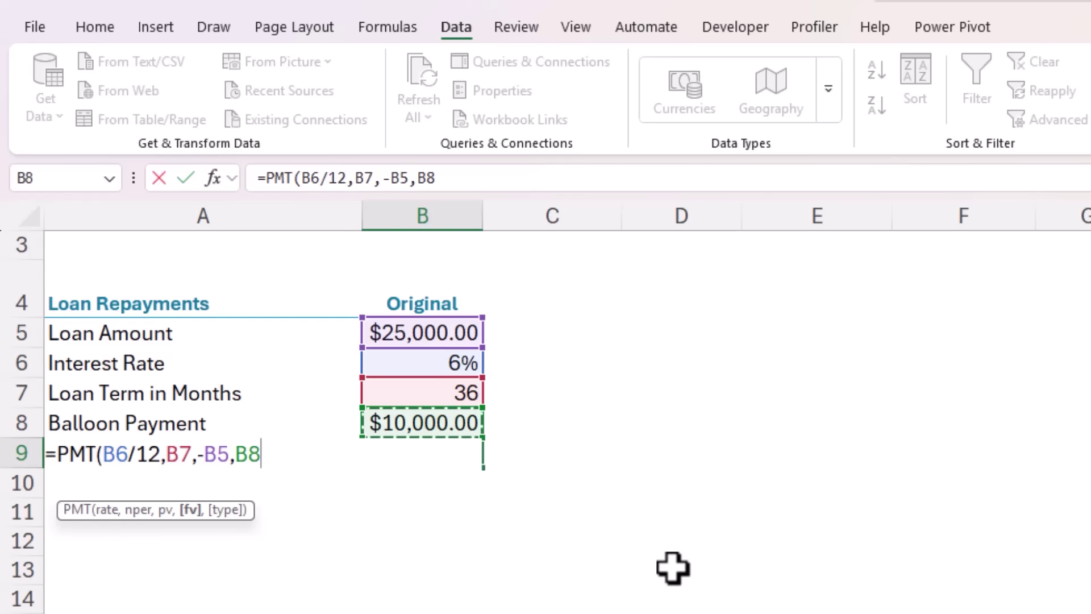
text(,)
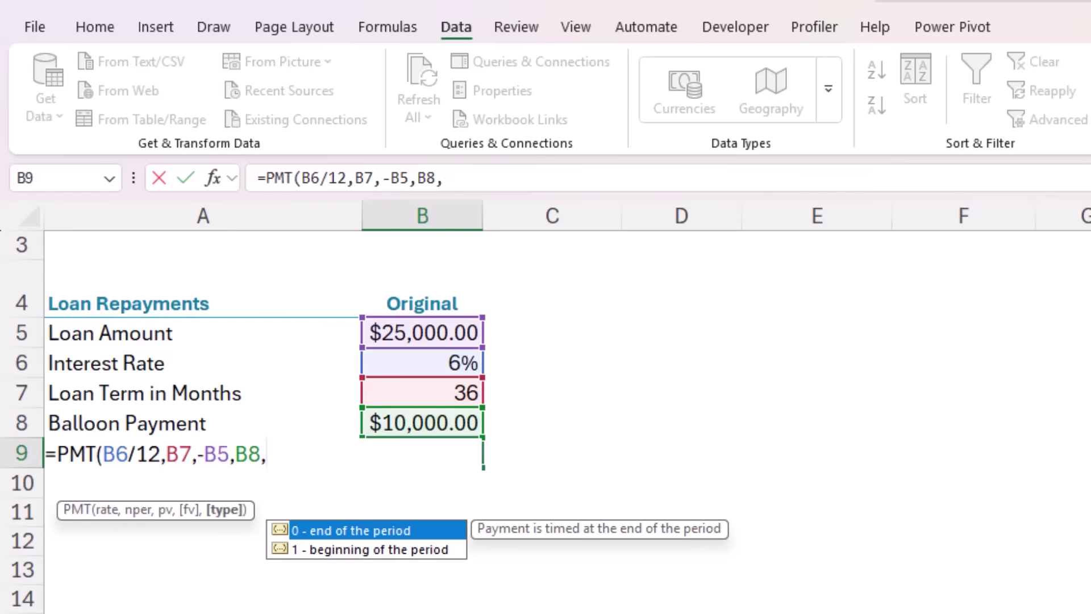
key(BackSpace)
text())
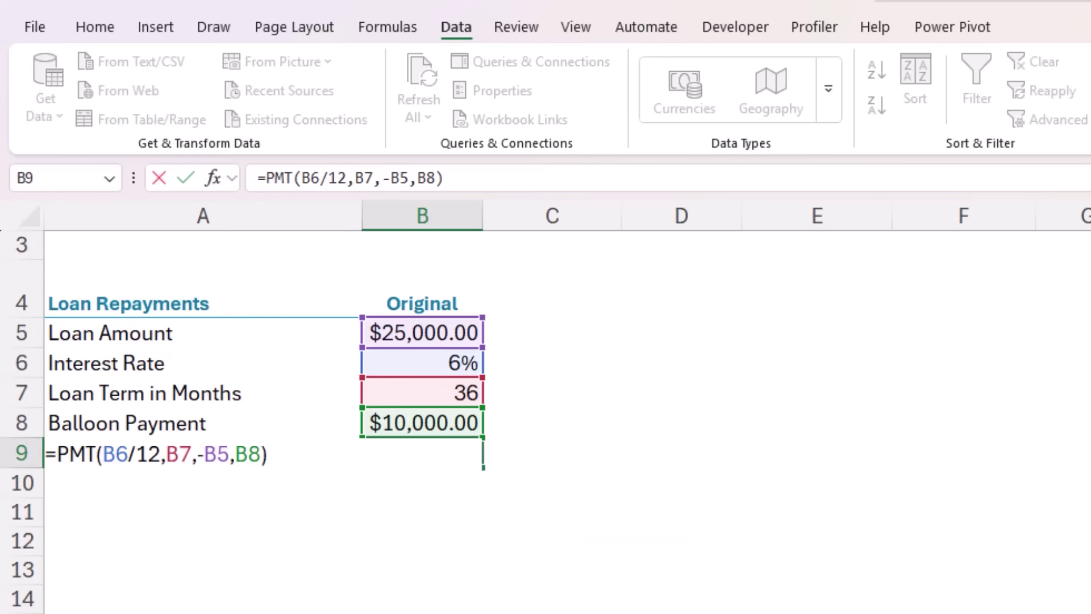
key(Return)
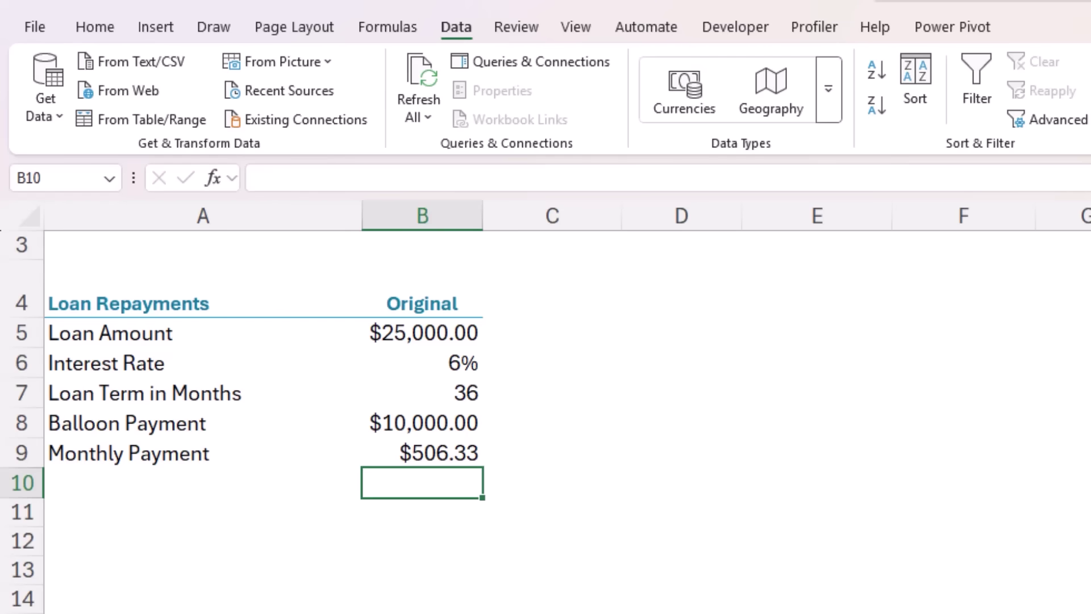
- Fill C5:C9 right into the Goal Seek Loan Amount column and start Goal Seek on C9
drag(548, 336, 551, 444)
key(ctrl+r)
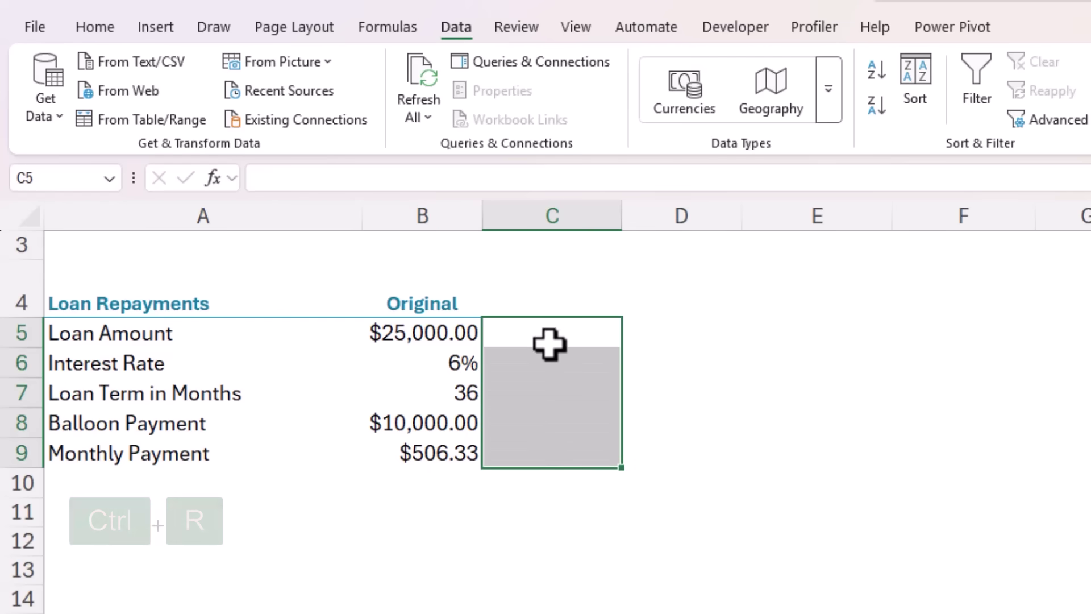
click(554, 450)
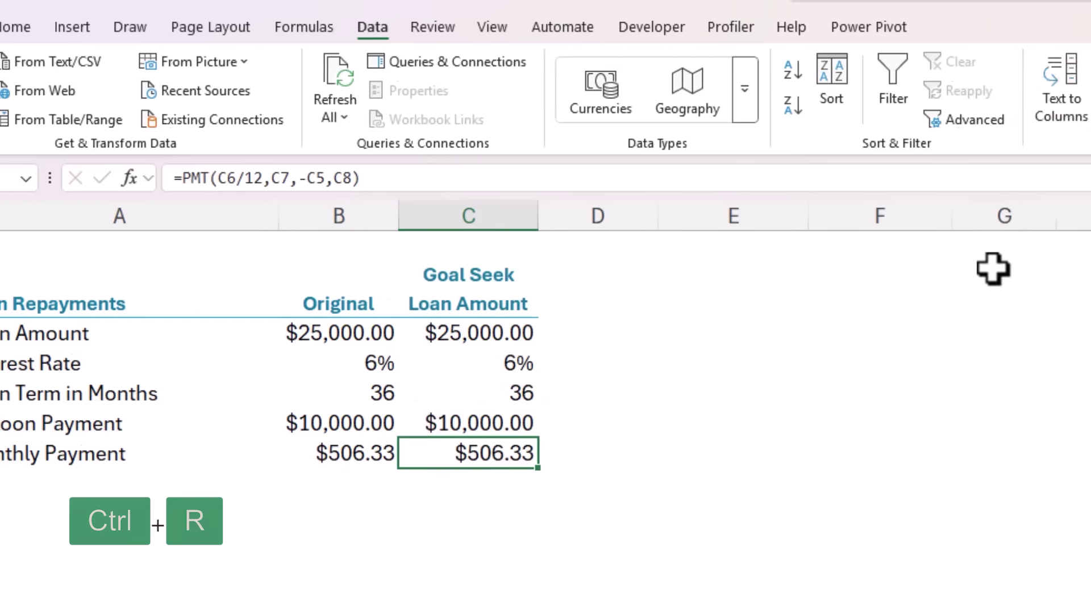
click(494, 127)
click(490, 180)
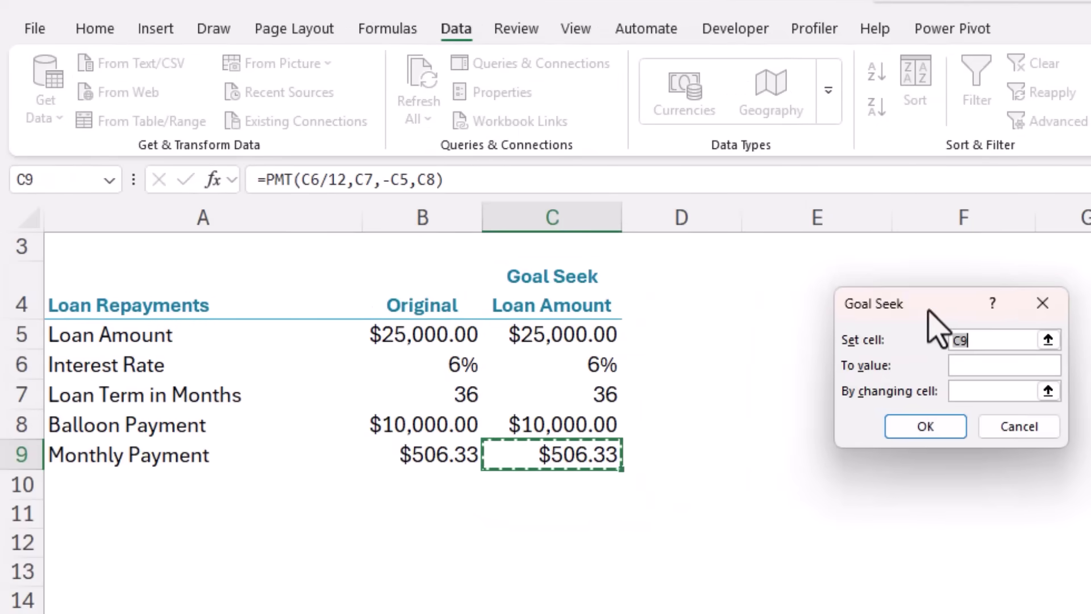
- Goal Seek C9 to $400 by changing loan amount C5, giving $21,504.86
drag(938, 304, 821, 323)
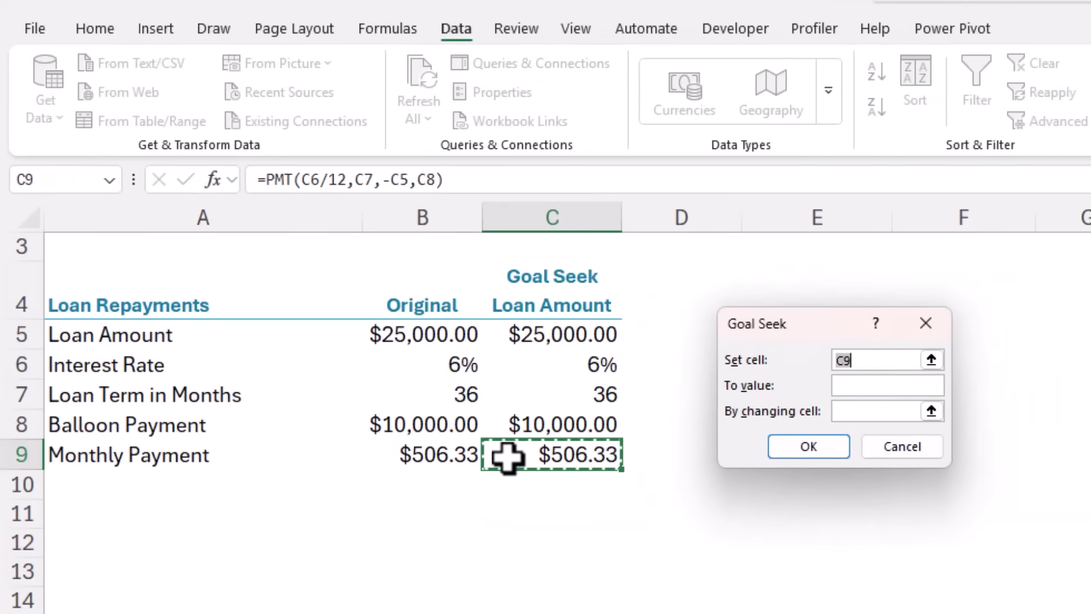
click(540, 452)
click(858, 387)
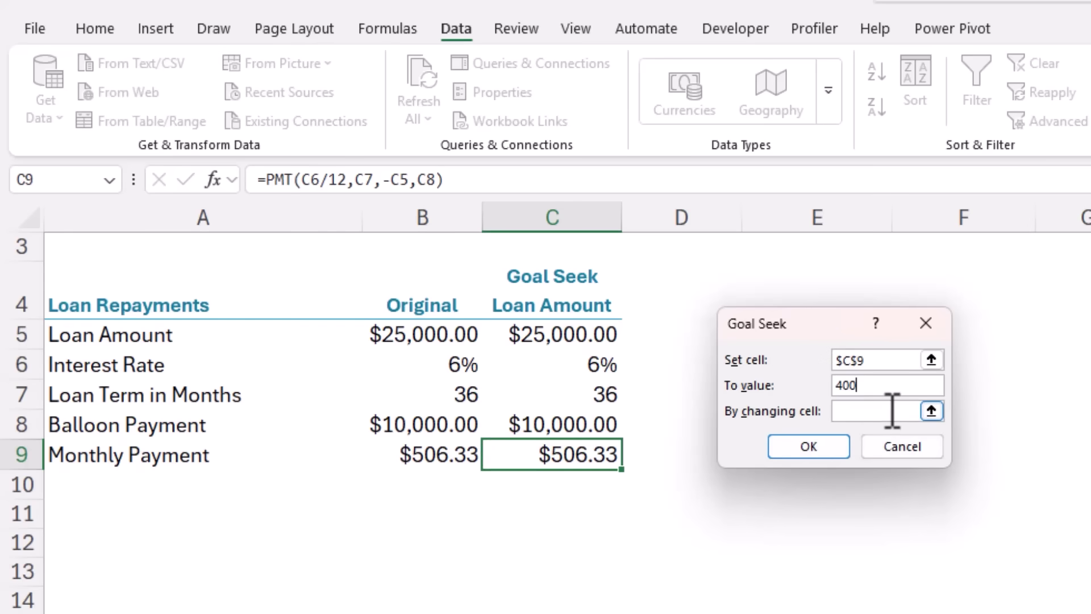
click(550, 339)
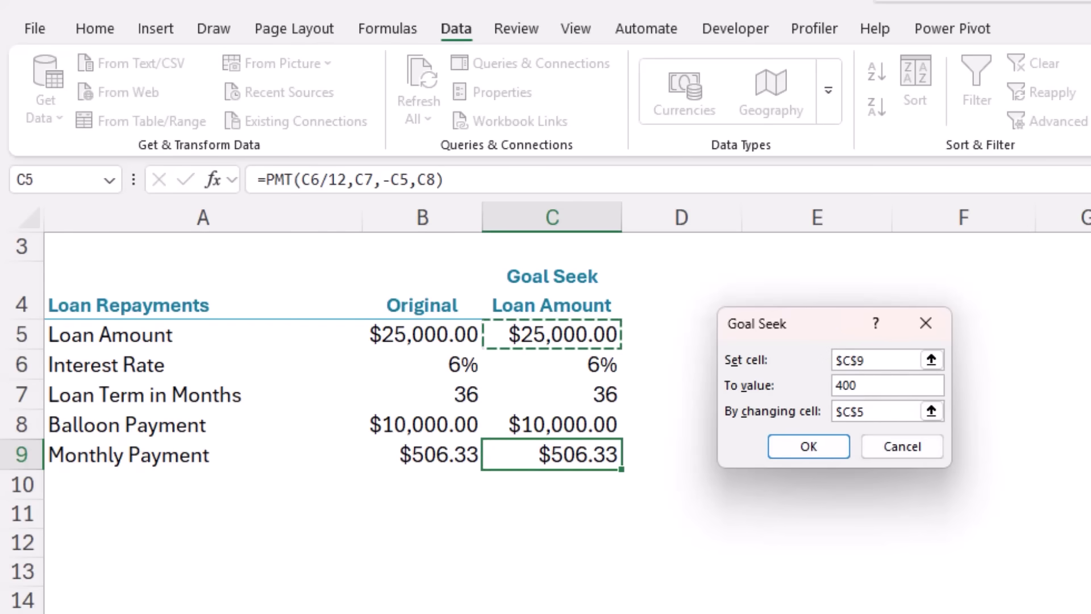
click(807, 449)
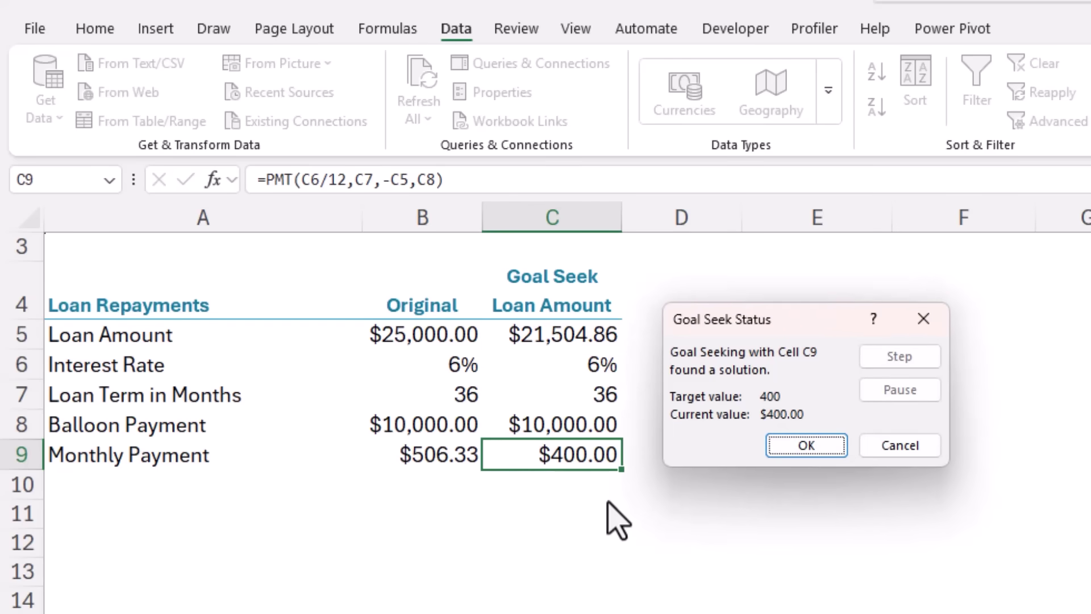
click(808, 445)
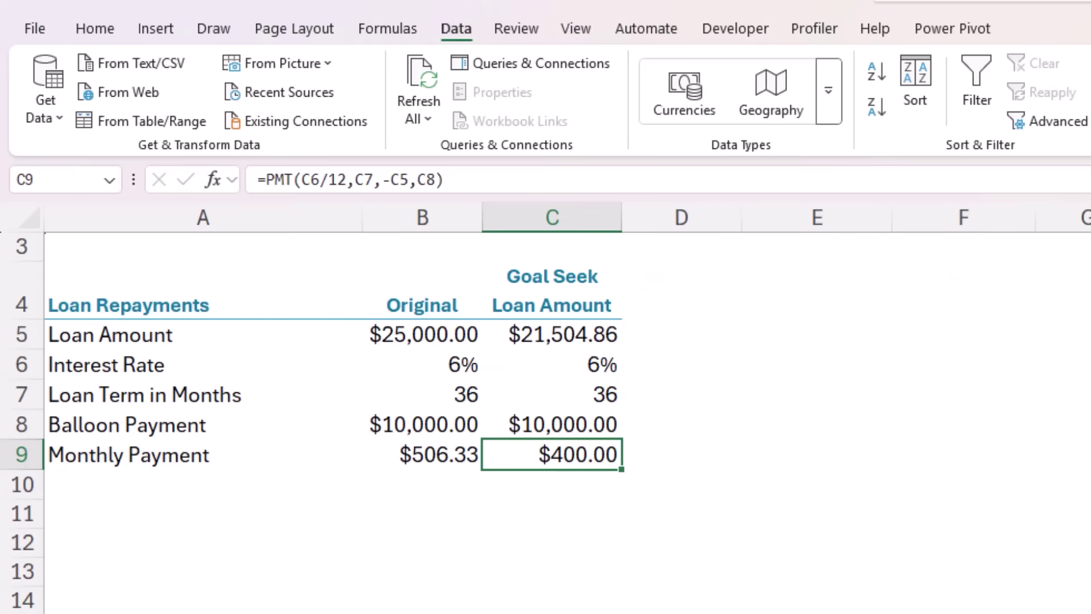
- Select the Goal Seek balloon payment value on the loan sheet
click(514, 424)
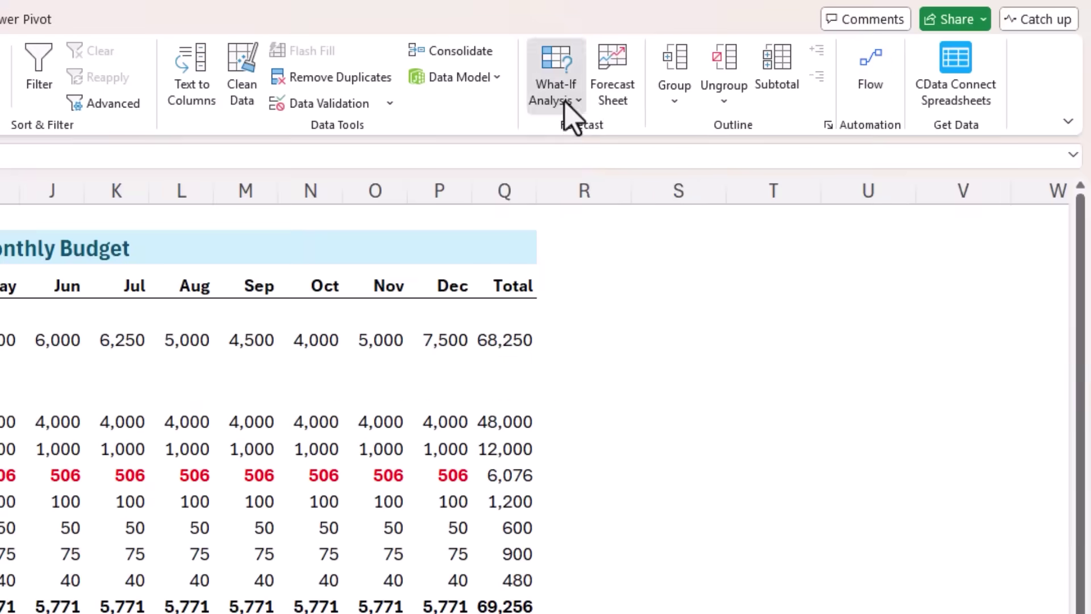
- Add a Scenario Manager scenario '3-year $10k Balloon' with changing cells B7:B8
click(566, 101)
click(560, 133)
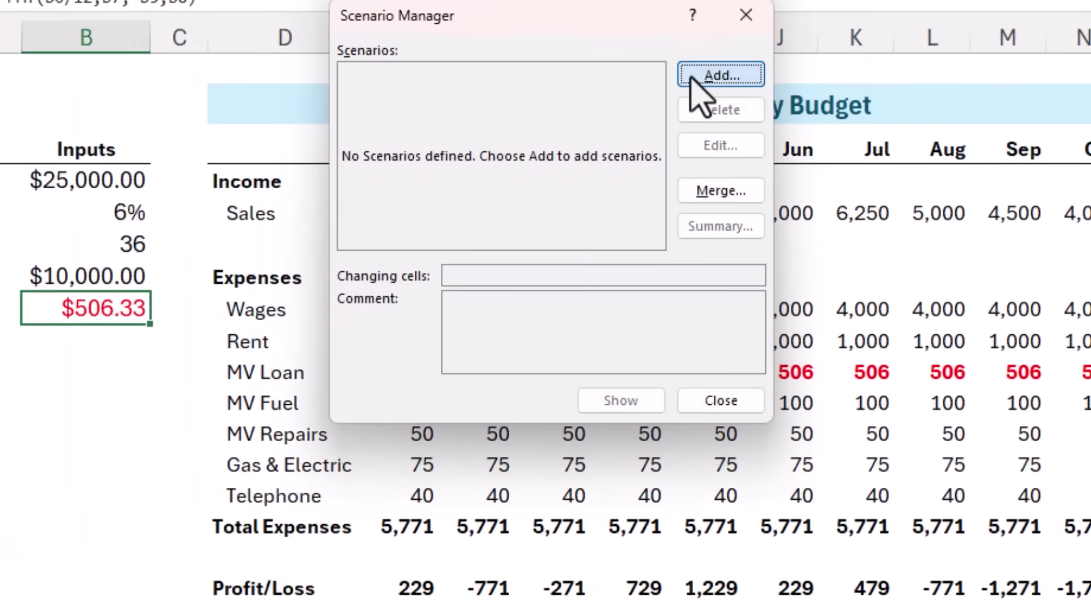
click(691, 78)
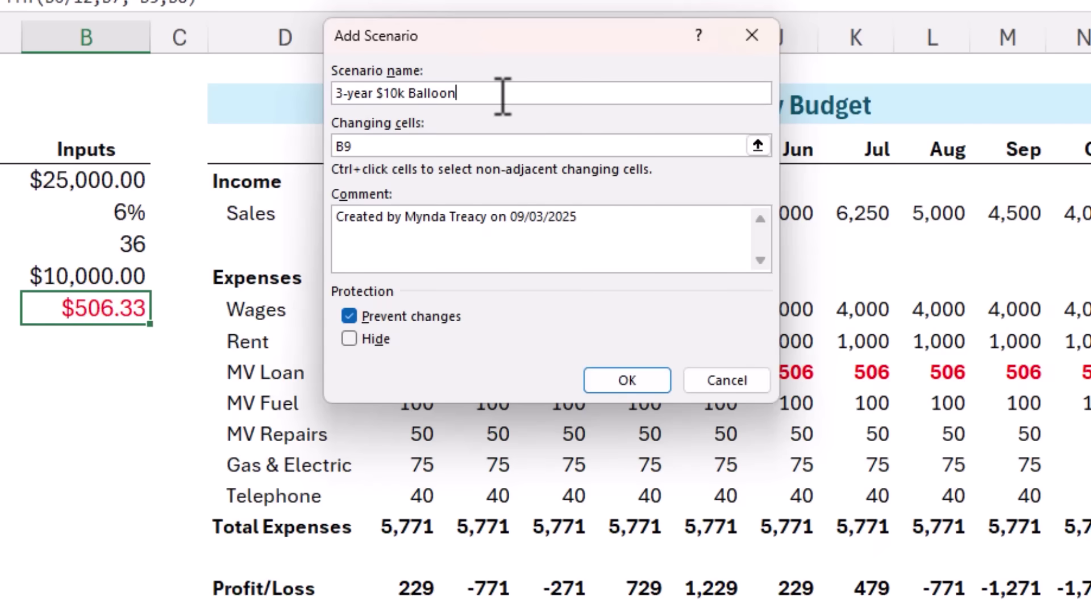
click(369, 147)
key(BackSpace)
key(BackSpace)
click(61, 239)
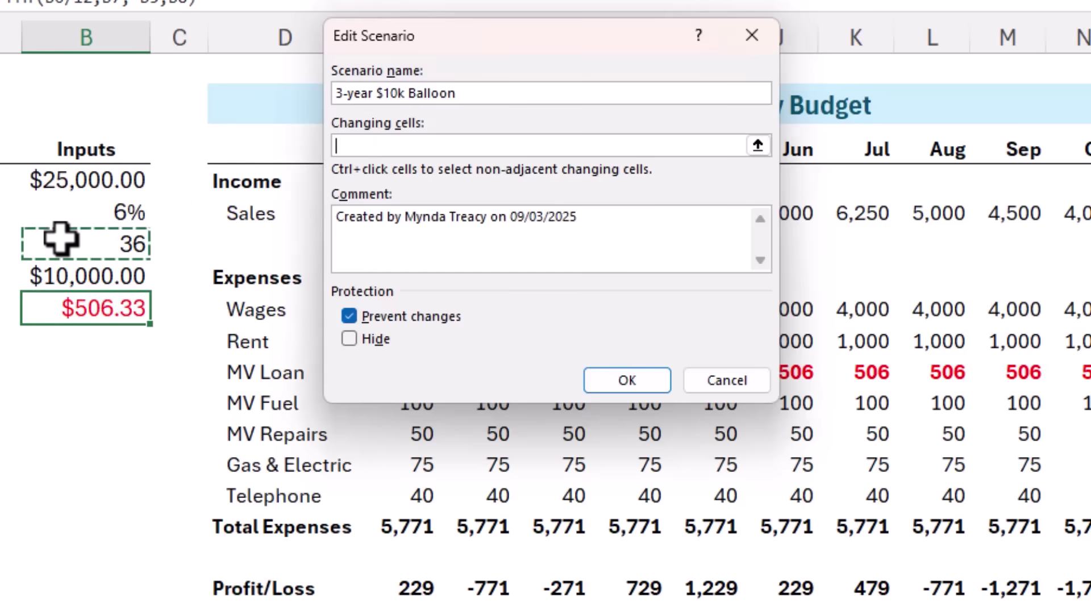
drag(61, 239, 49, 276)
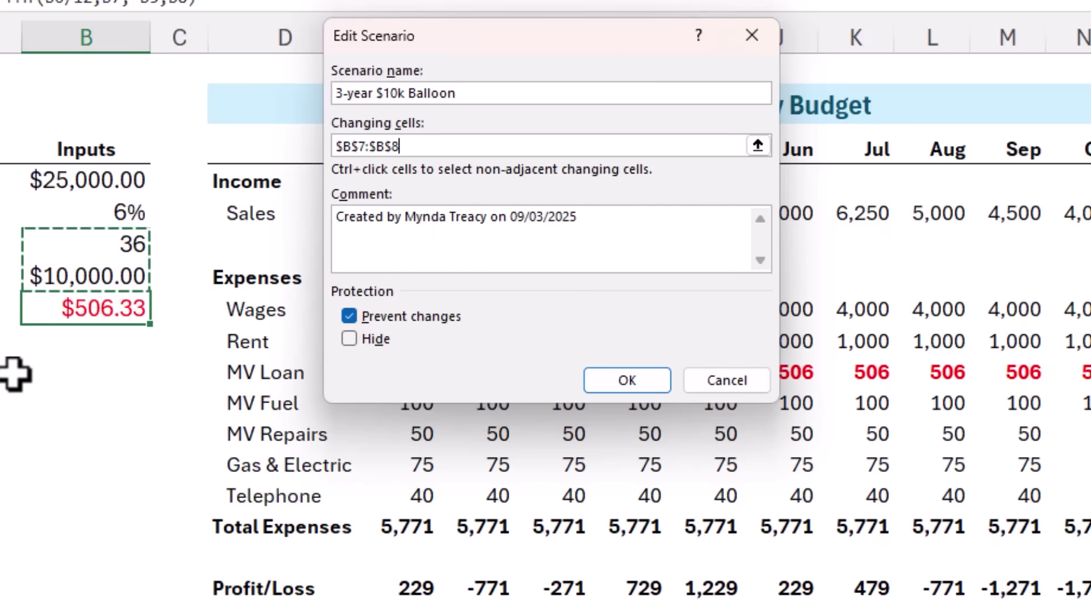
click(631, 386)
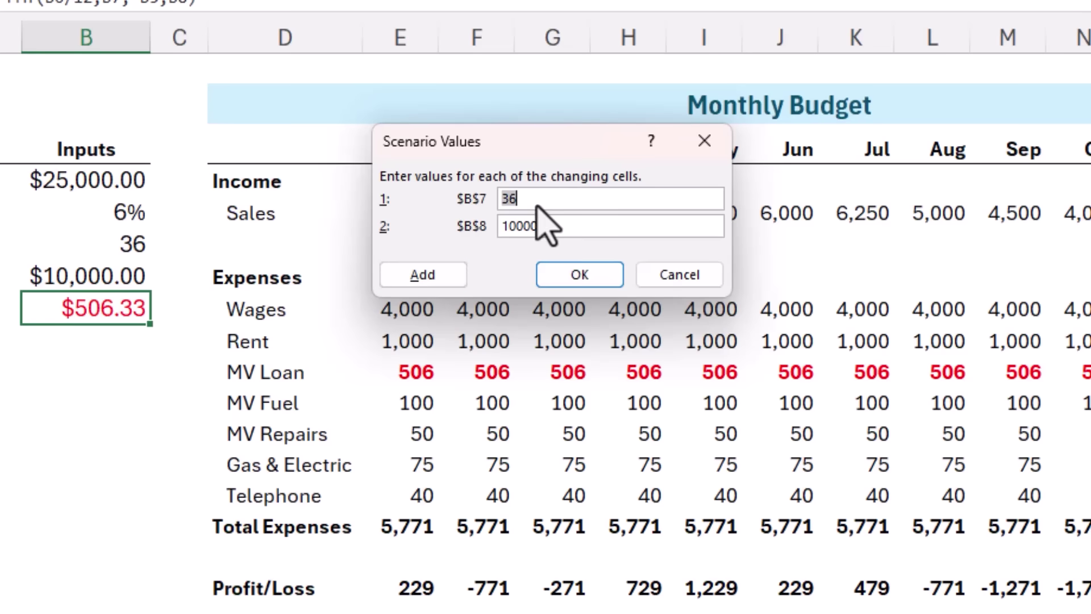
- Save the 3-year scenario and add '5-year $5k Balloon' on B7:B8 with term 60 and balloon 5000
click(440, 277)
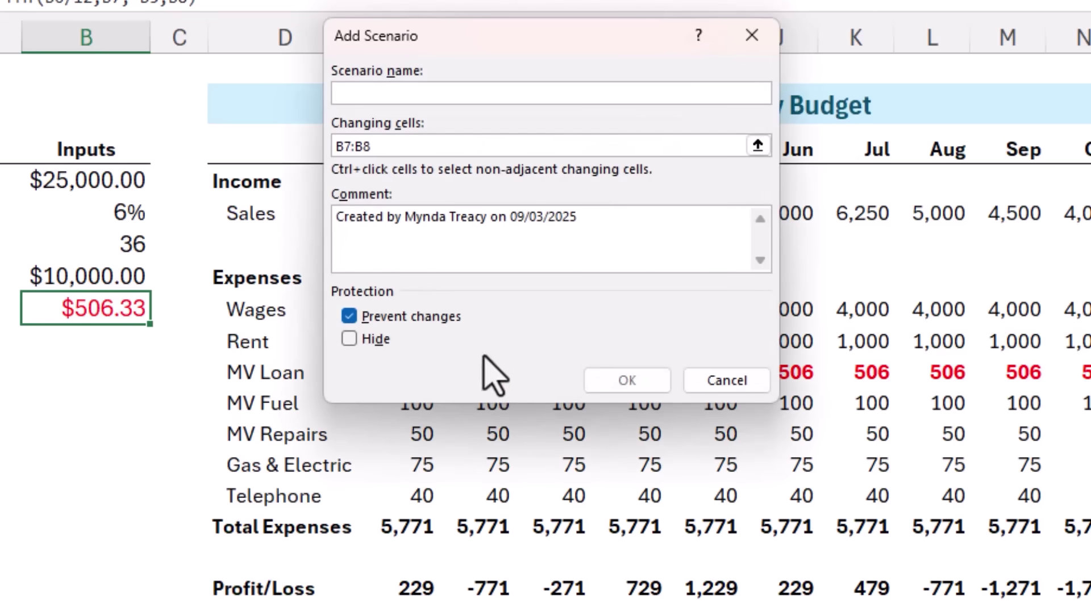
text(5-y)
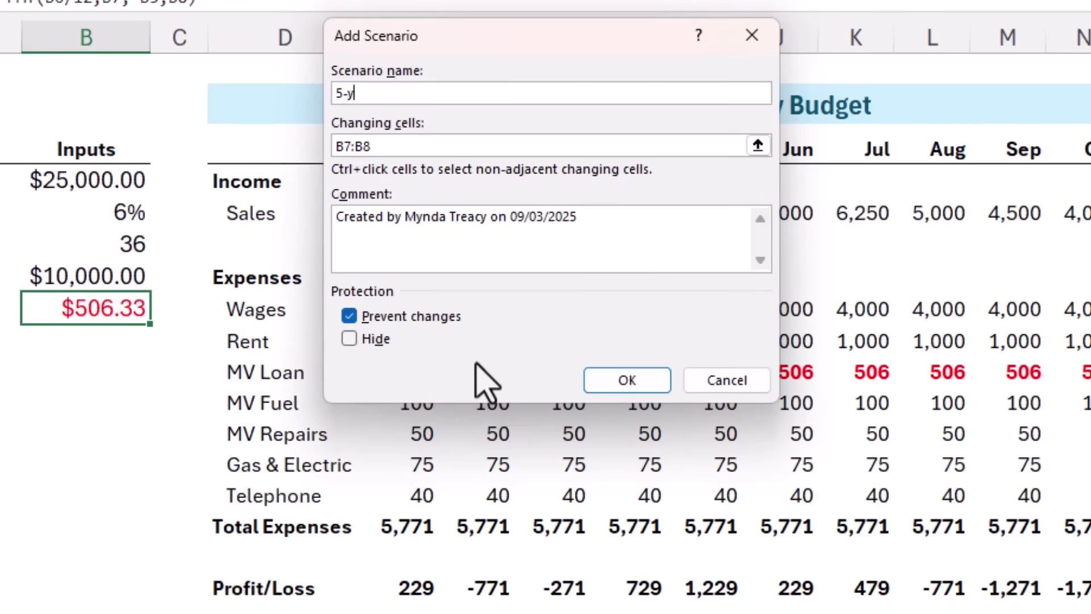
text(ear $5k Balloon)
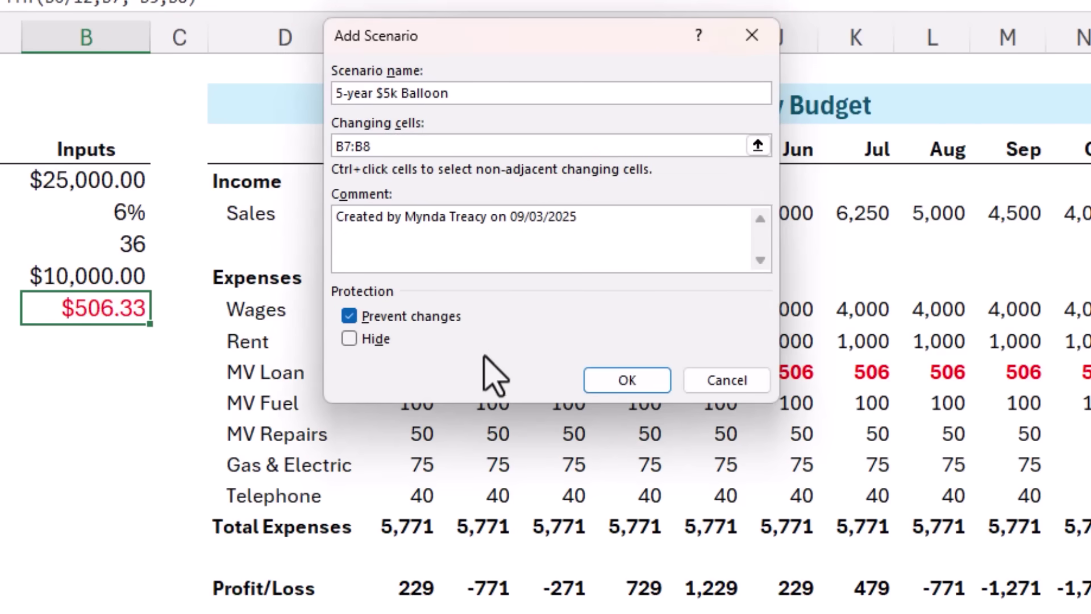
click(379, 146)
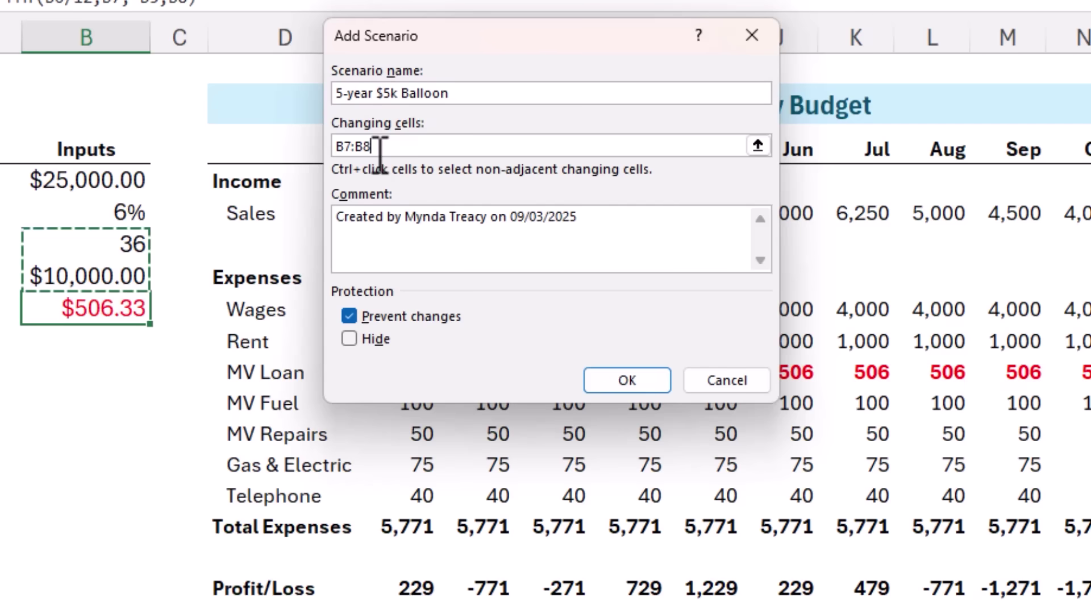
click(620, 381)
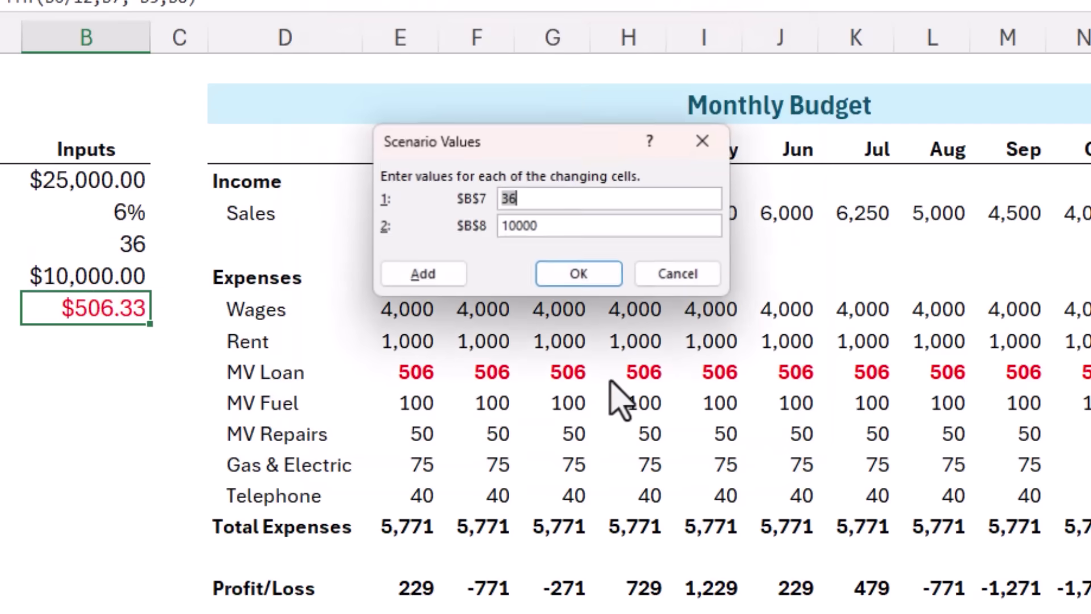
text(6)
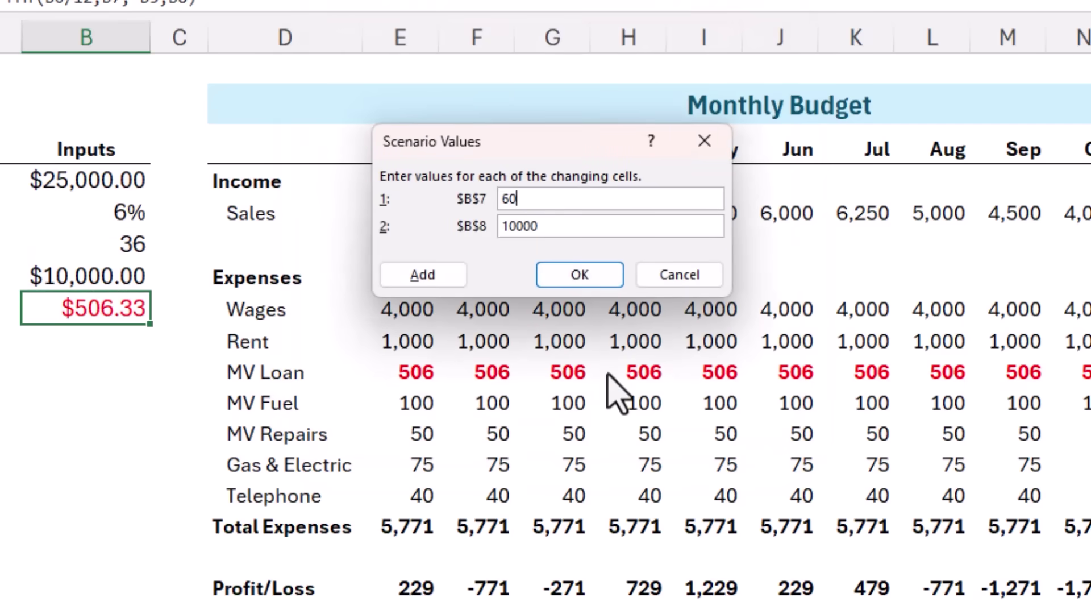
key(Tab)
text(50)
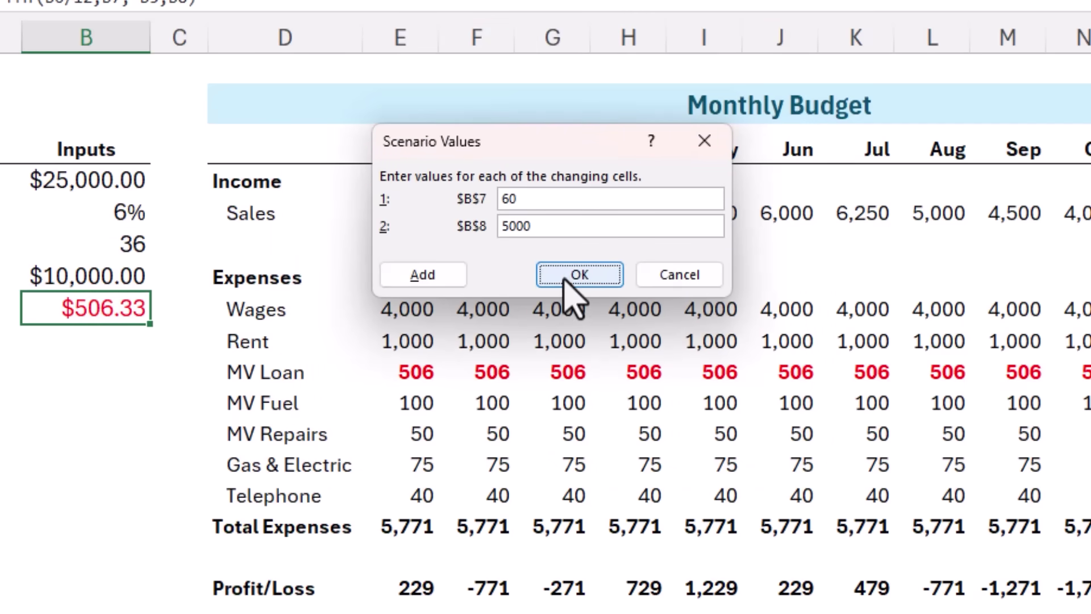
click(571, 278)
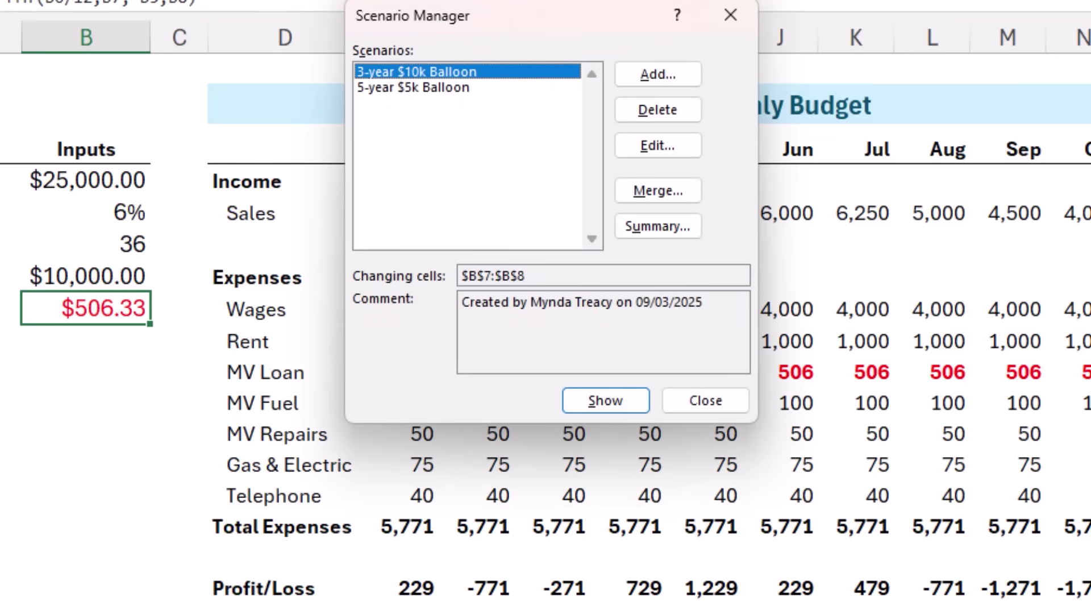
- Show the 3-year $10k Balloon scenario, then the 5-year $5k Balloon scenario on the budget
click(596, 405)
click(455, 87)
drag(500, 38, 369, 0)
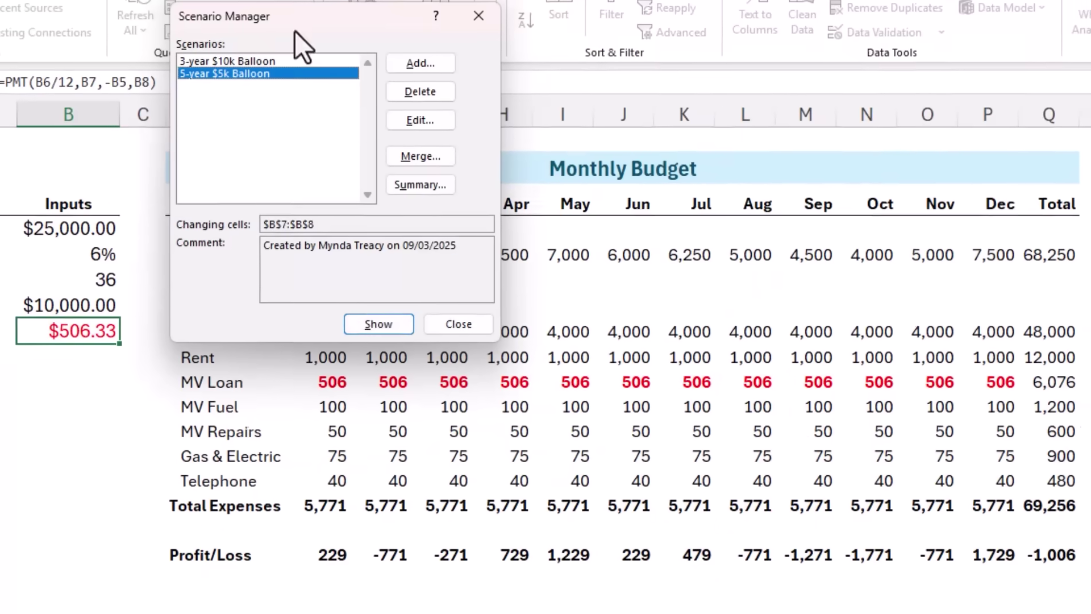
click(368, 328)
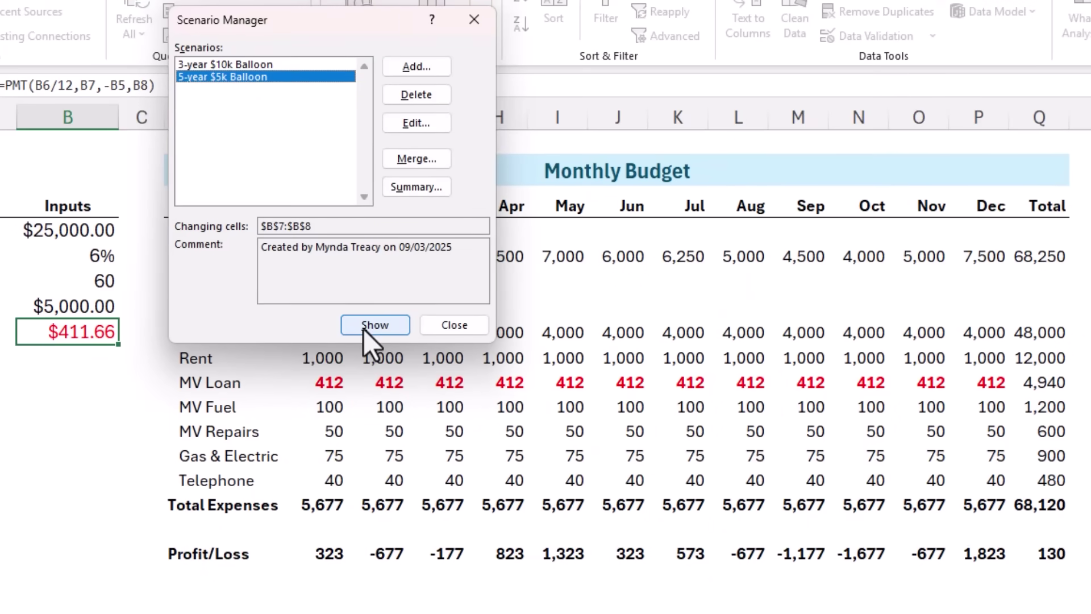
- Toggle between the two scenarios repeatedly, ending on 3-year $10k Balloon with a $506.33 payment
key(Up)
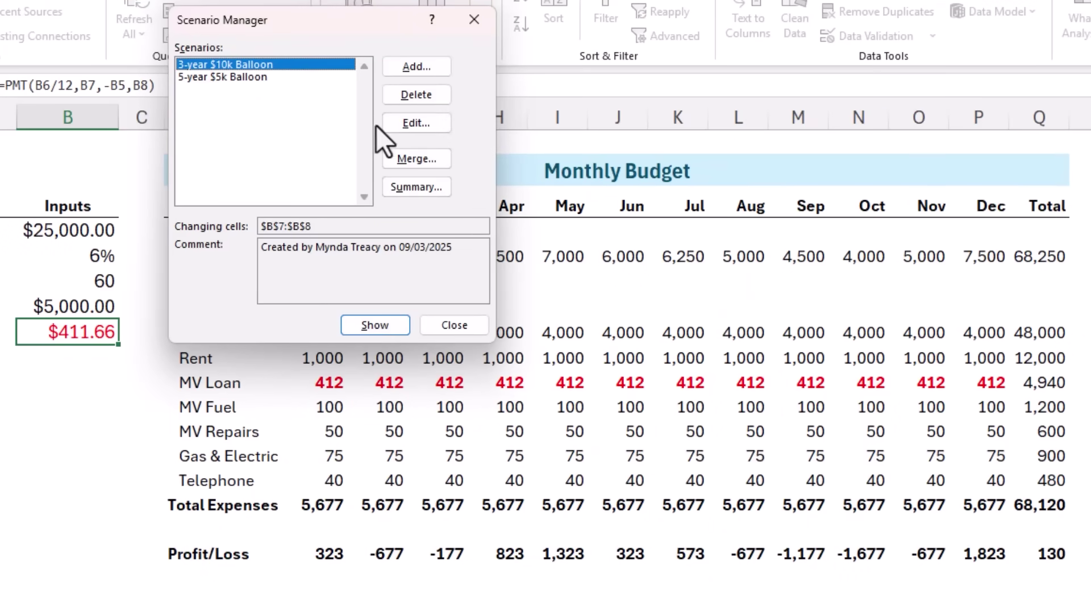
click(385, 325)
key(Down)
click(383, 324)
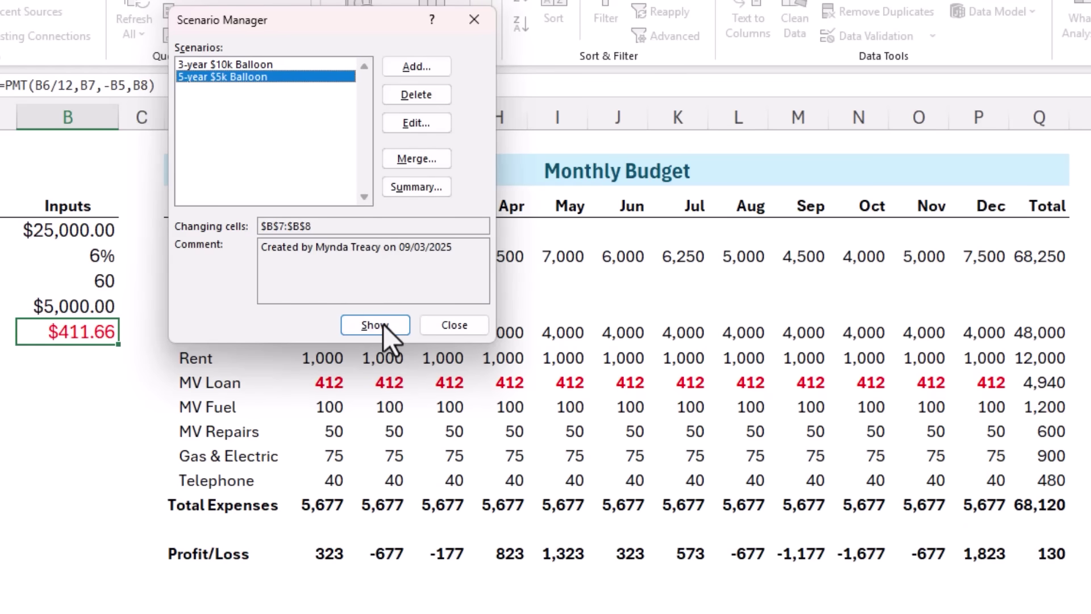
key(Up)
click(350, 327)
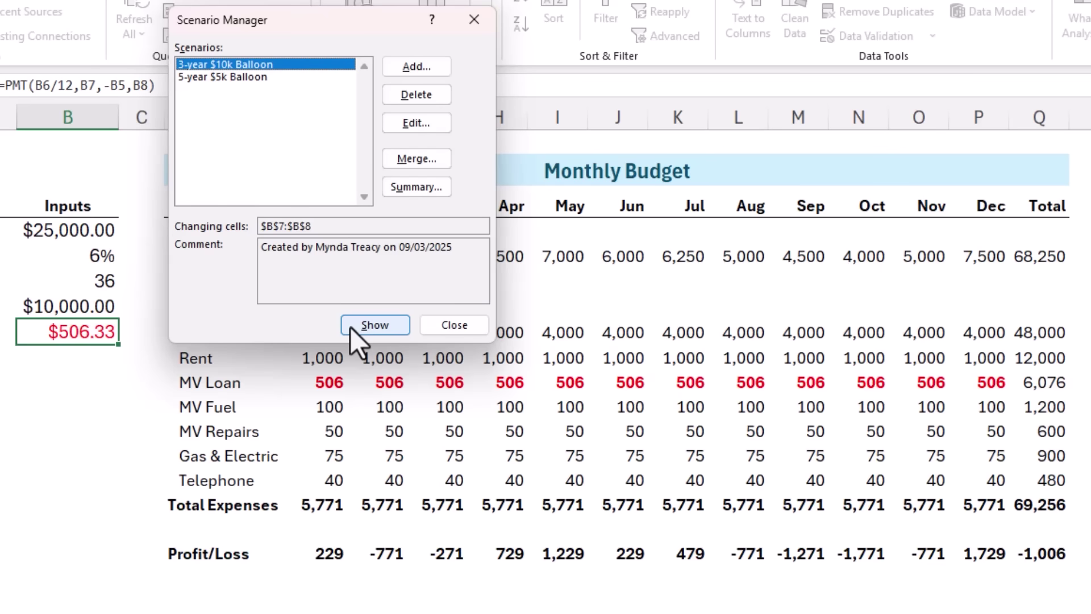
key(Down)
click(350, 327)
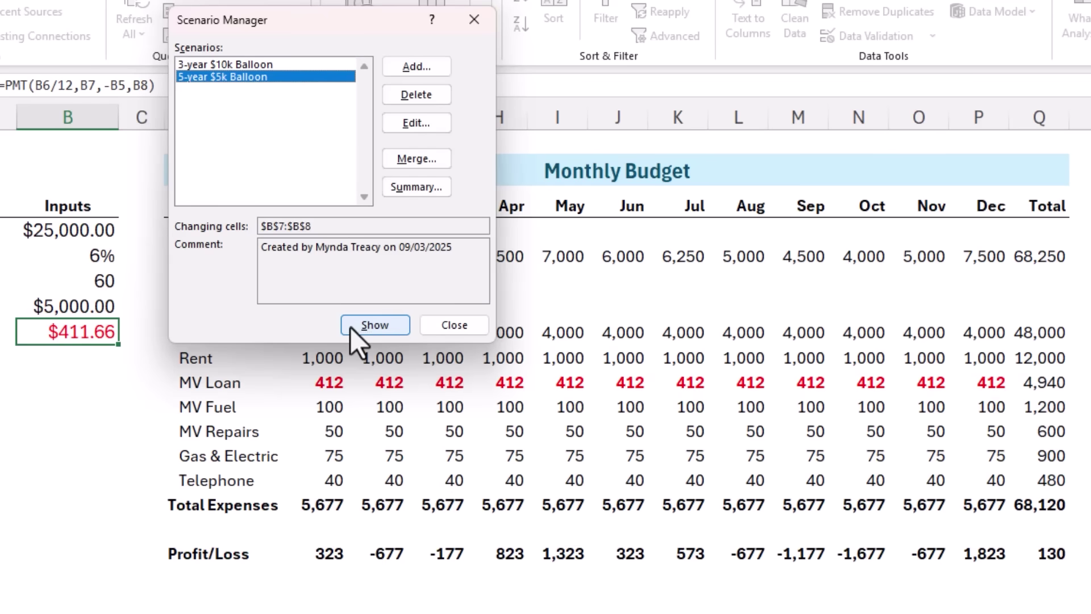
key(Up)
click(350, 328)
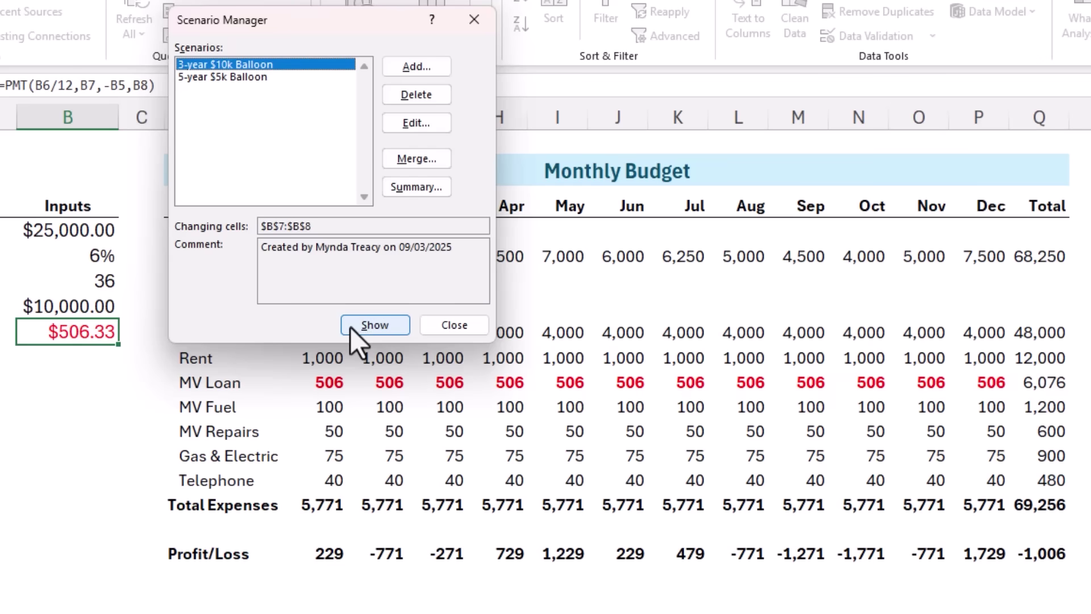